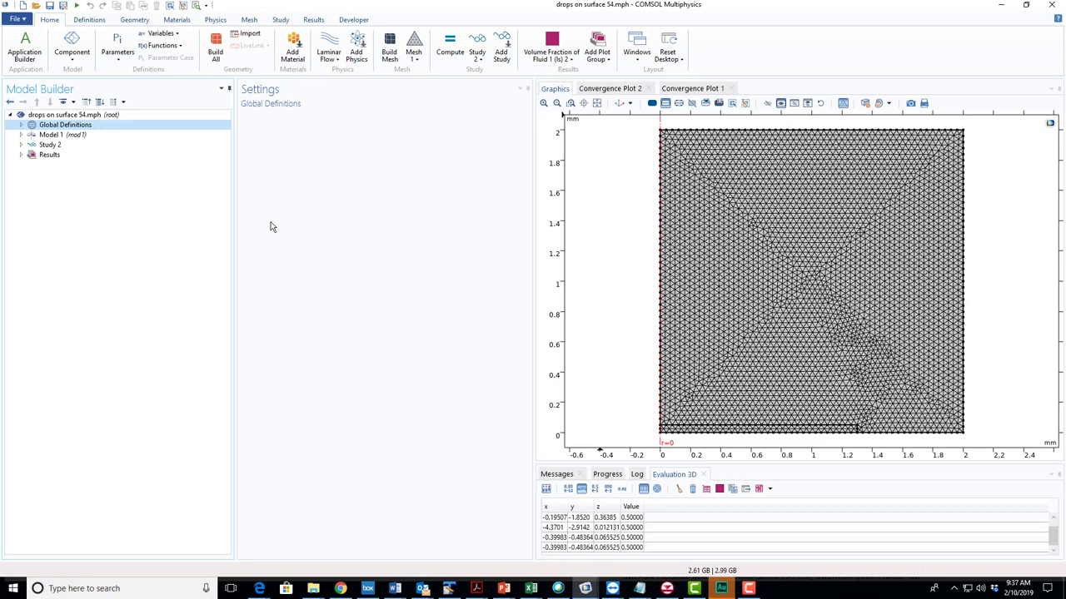
Review the Hc and Rc parameters, then show the Variables 1 definitions of R, del_rho and Bo
click(21, 125)
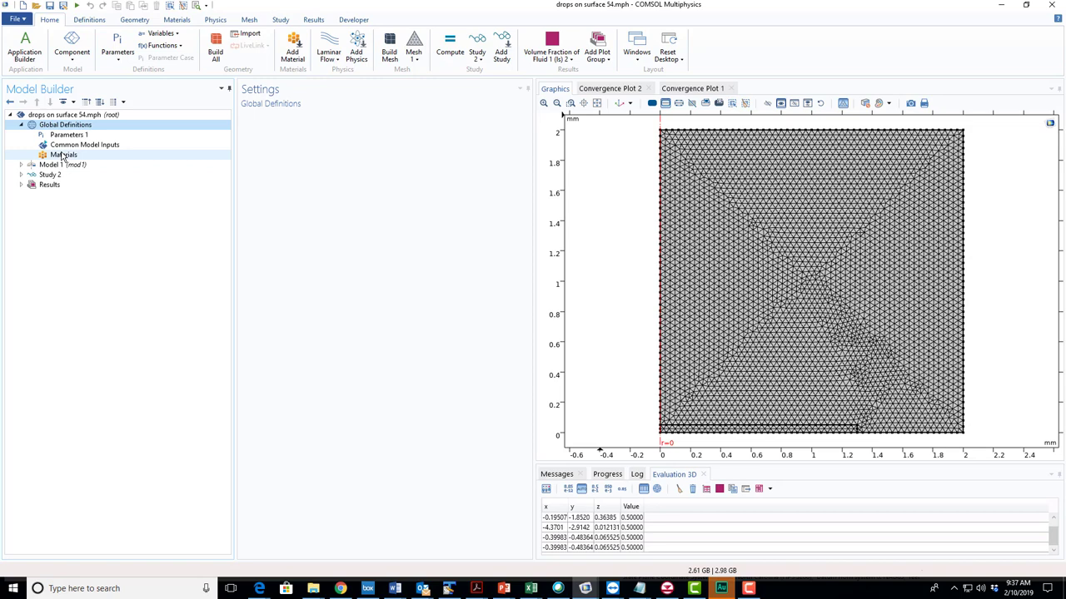
click(67, 135)
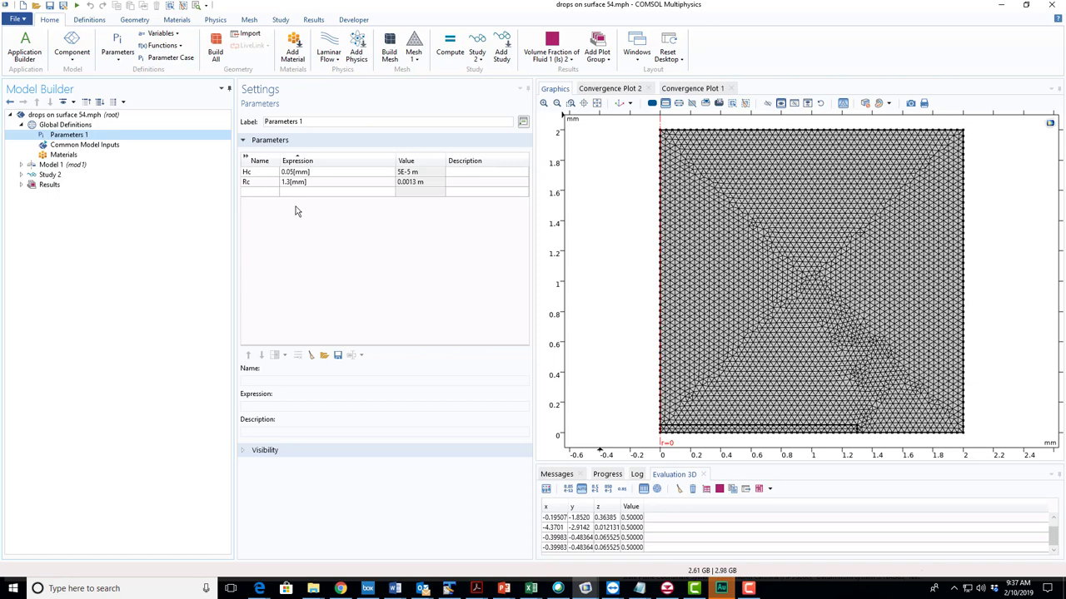
click(21, 165)
click(31, 175)
click(75, 185)
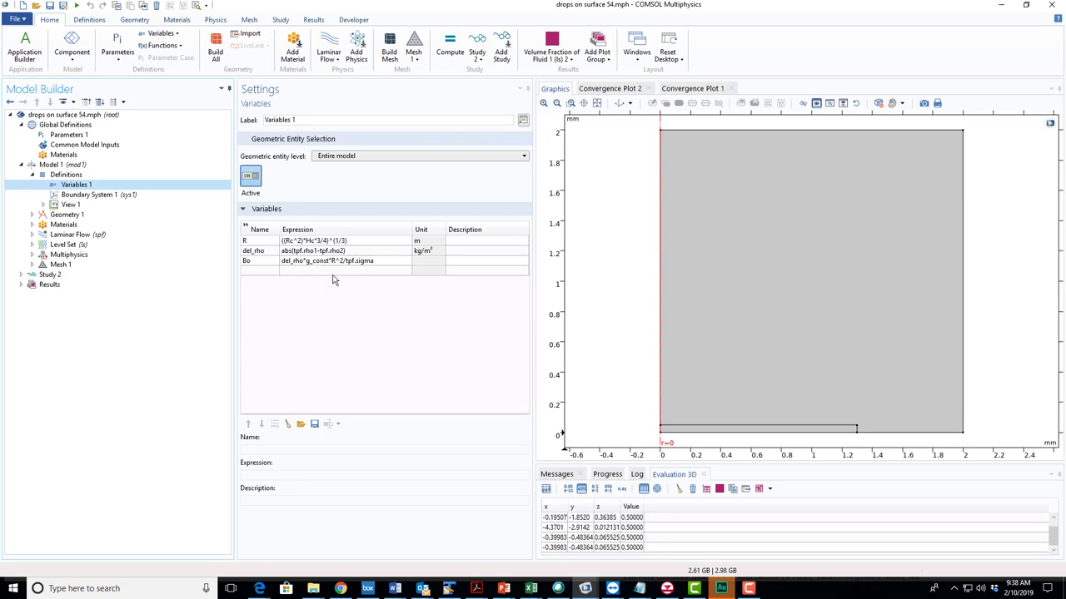
Expand Geometry 1 to list Rectangle 1, Rectangle 2, Circle 1 and Form Union
click(32, 215)
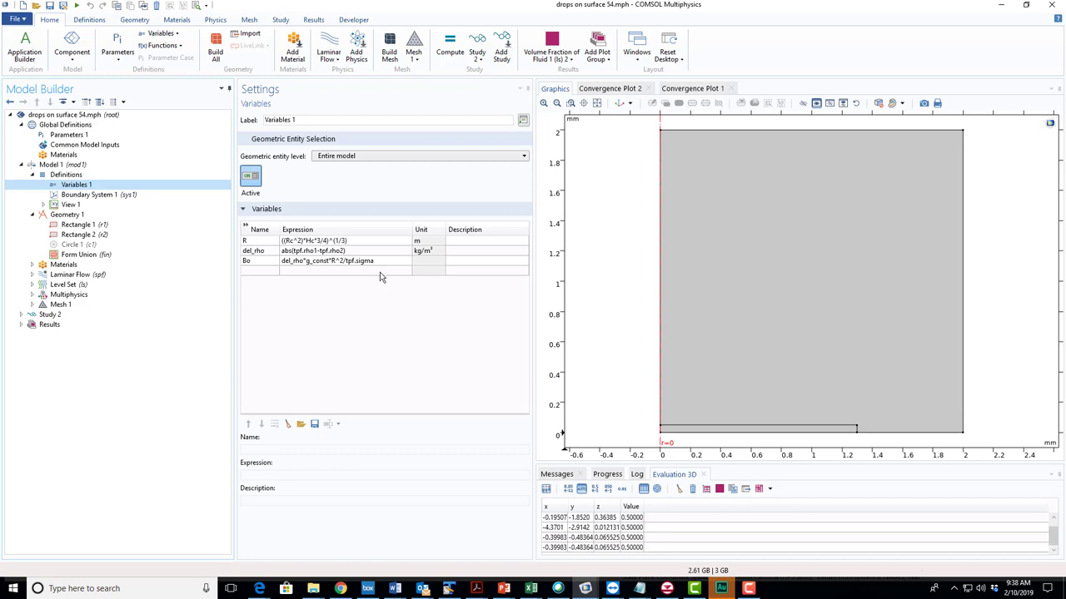
Inspect the Air material on domain 2 and the Water, liquid material on domain 1
click(67, 214)
click(66, 264)
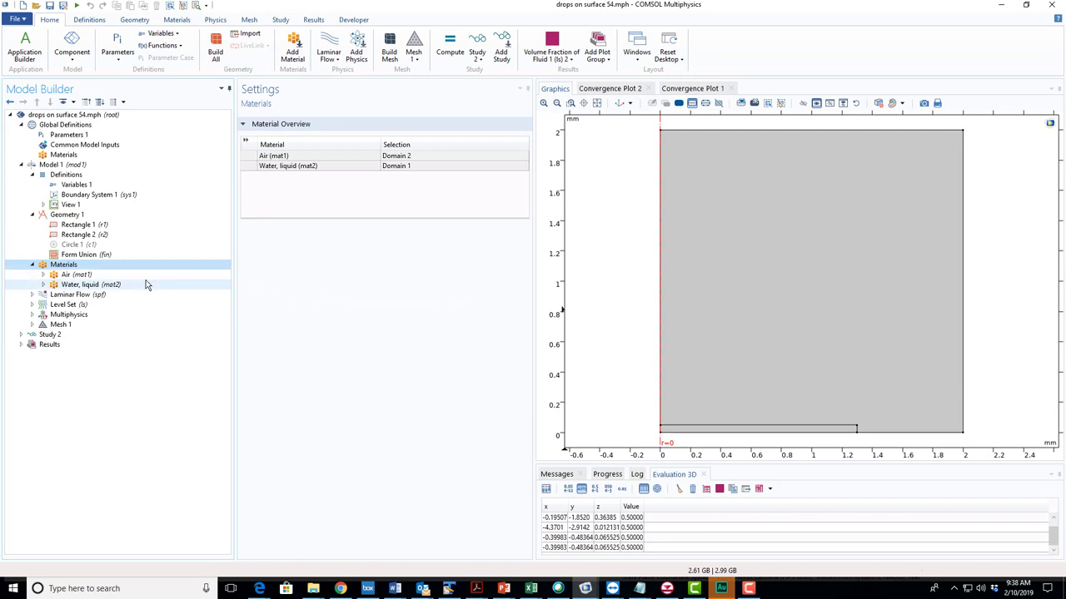
click(117, 275)
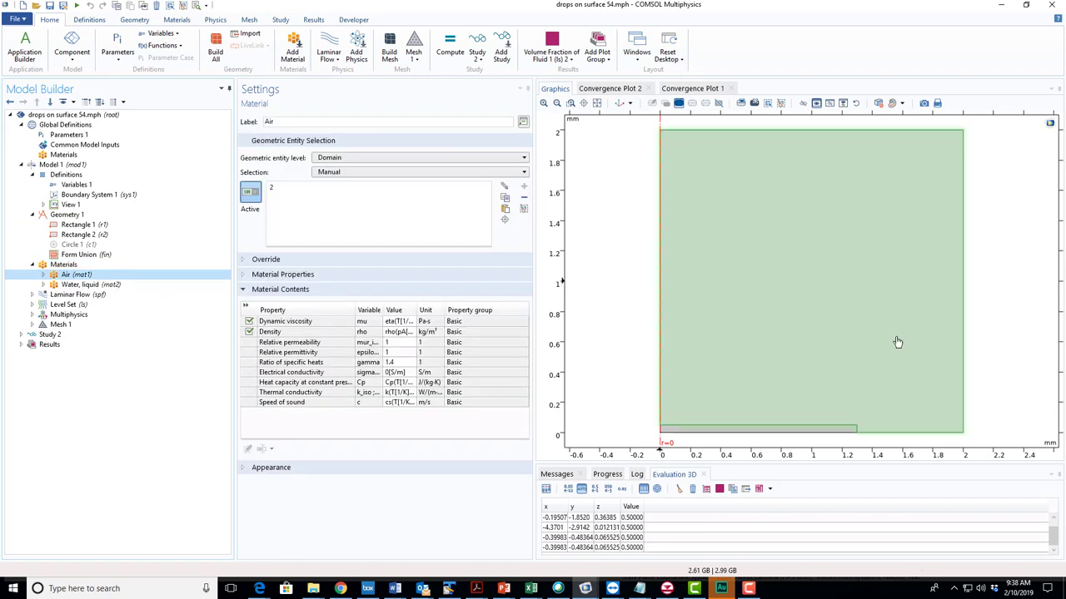
click(117, 285)
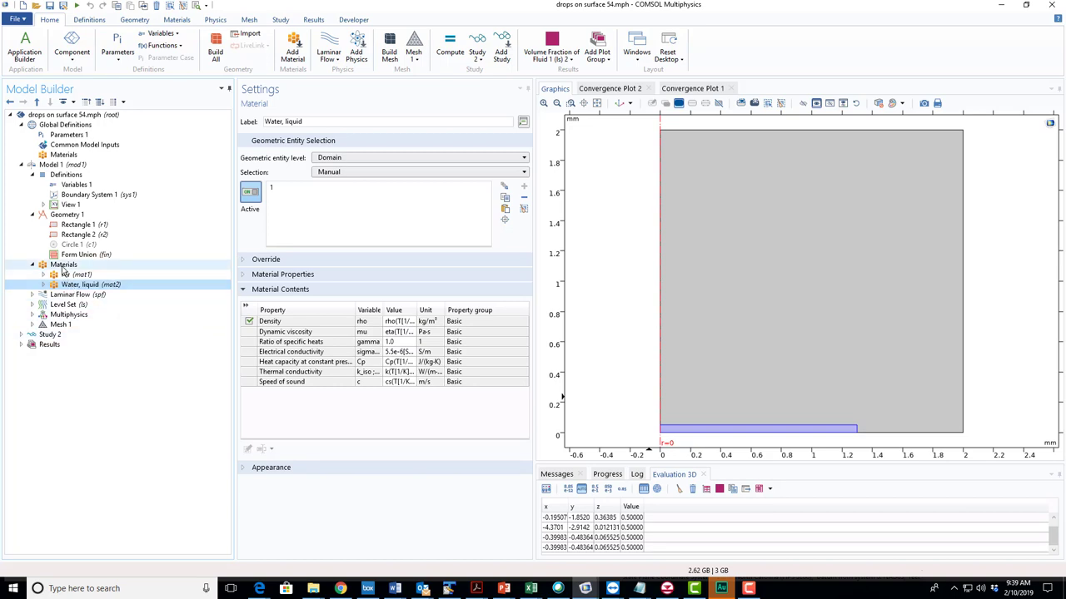
click(66, 273)
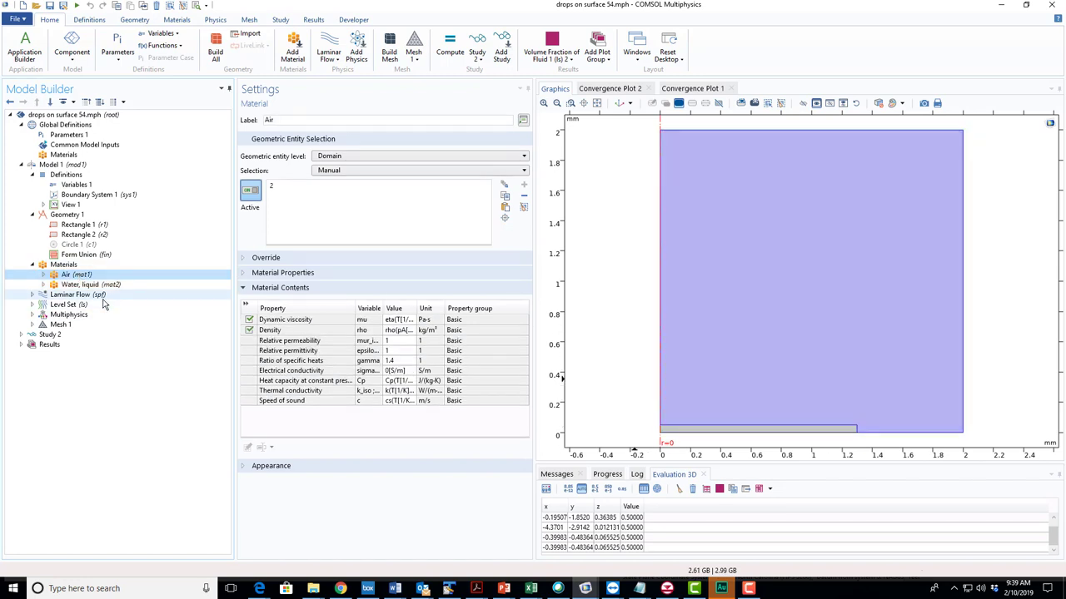
click(31, 295)
click(32, 295)
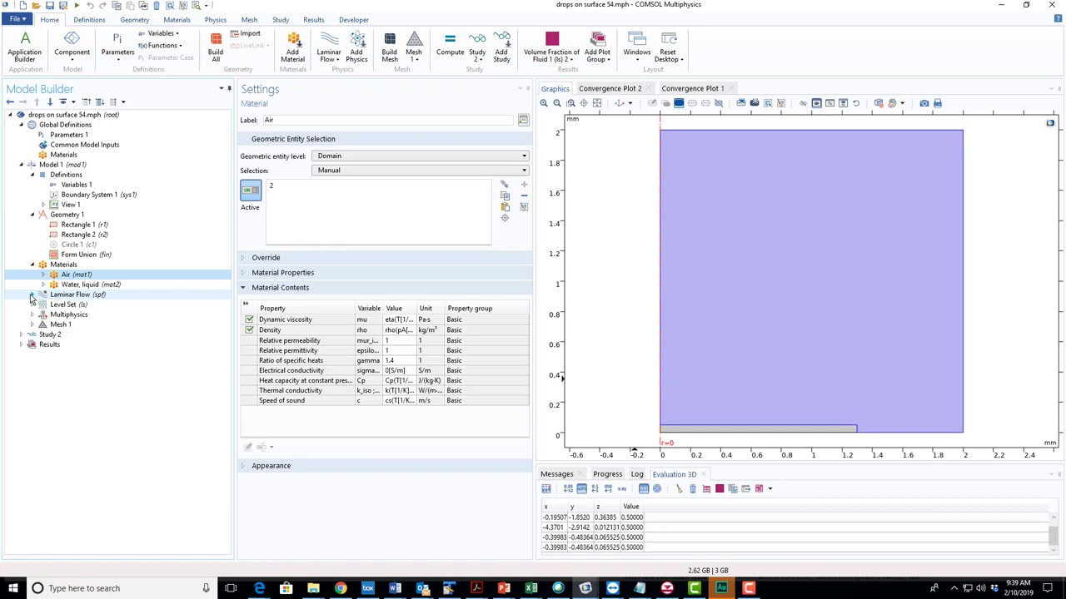
Browse Add Physics to Fluid Flow > Multiphase Flow > Two-Phase Flow, Level Set variants
right_click(57, 165)
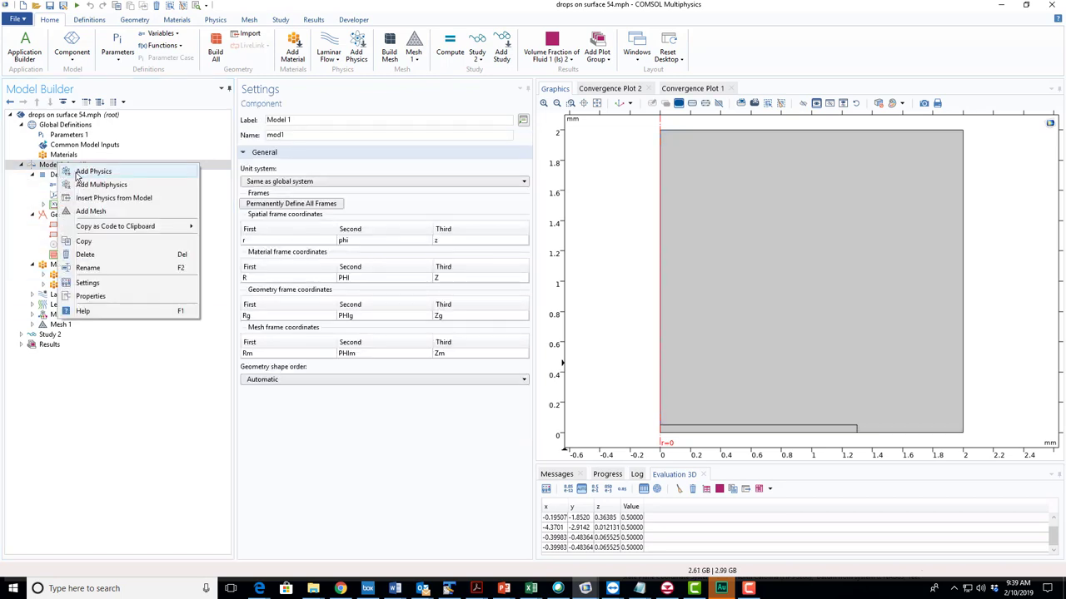
click(78, 174)
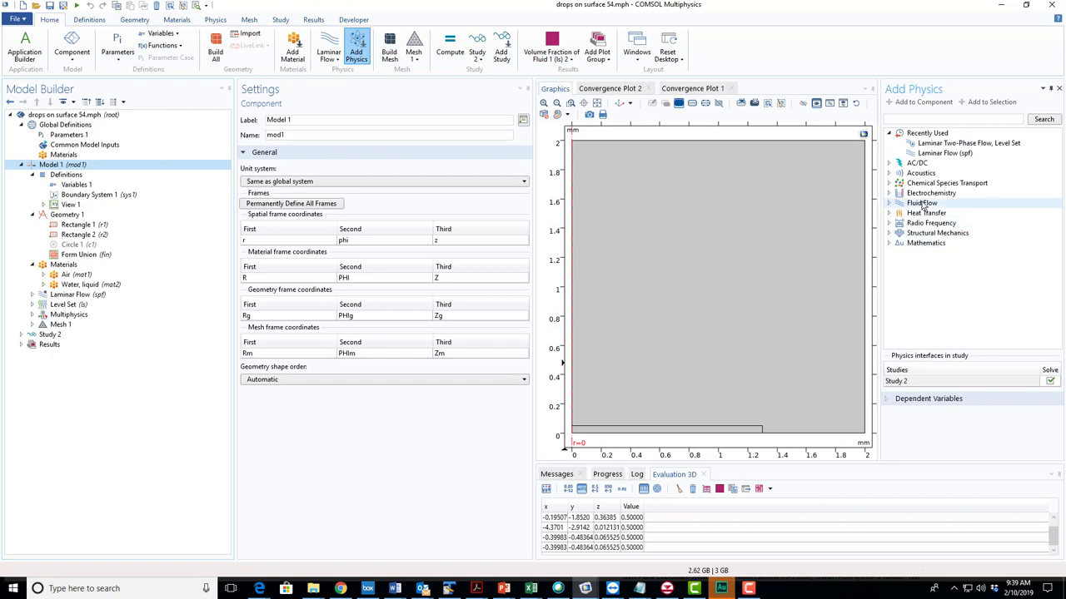
click(922, 204)
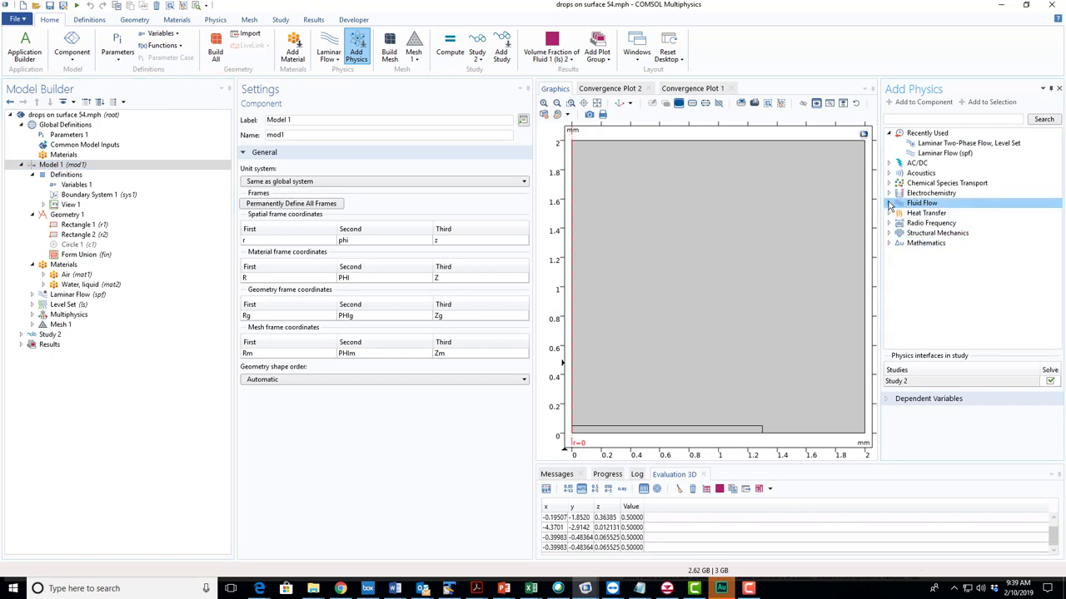
click(889, 205)
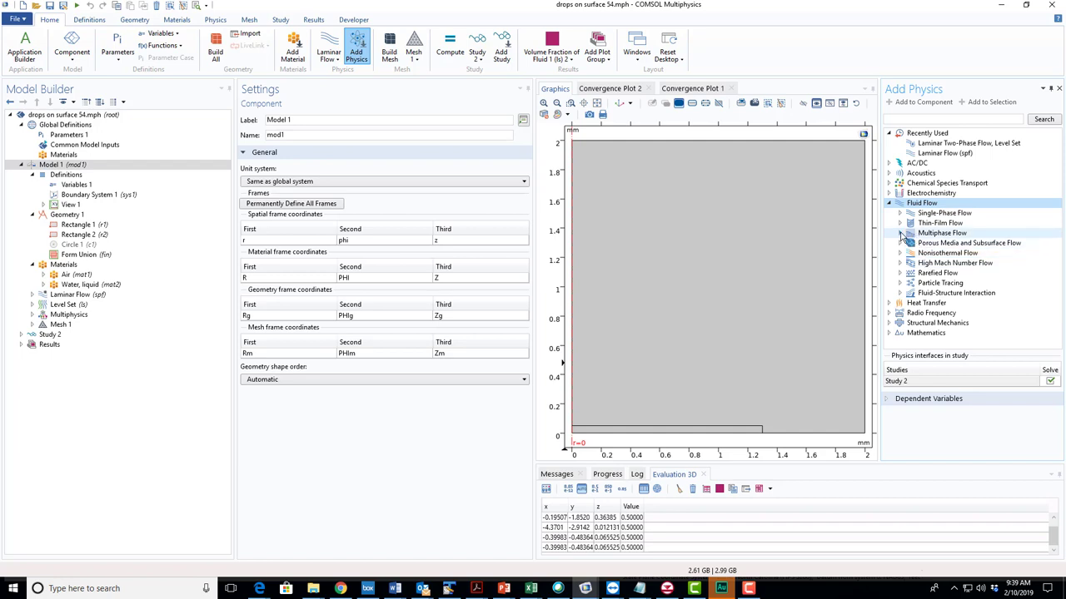
click(900, 234)
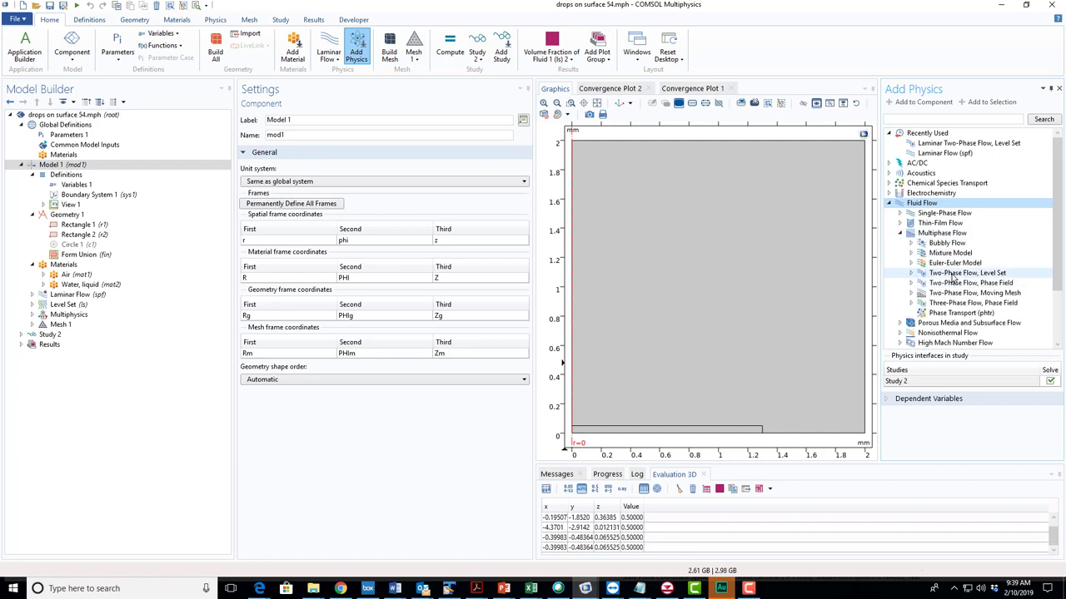
click(911, 273)
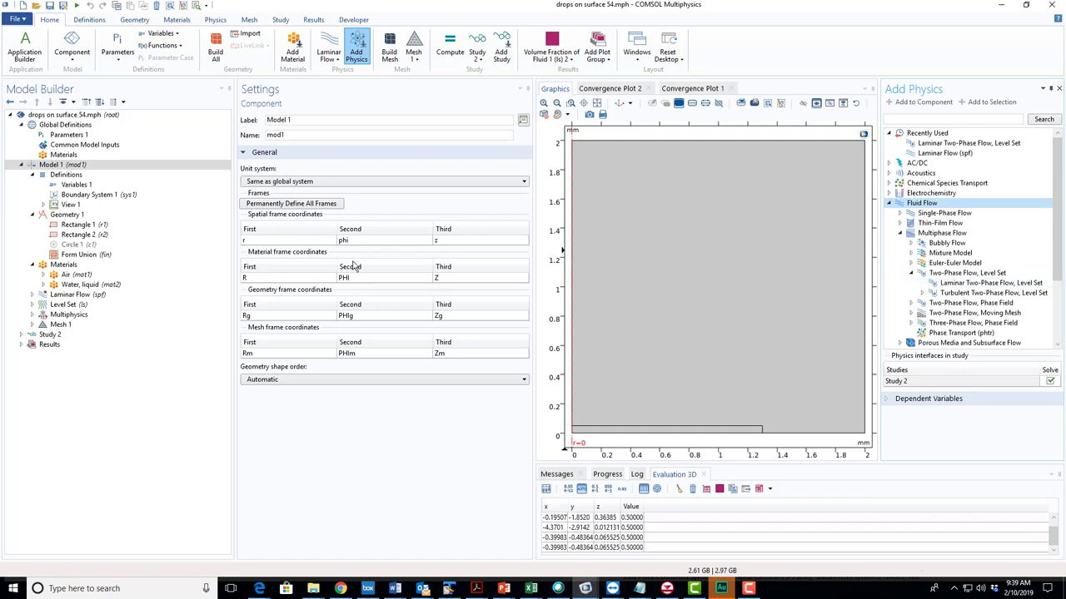
View the Air, Laminar Flow, Level Set and Multiphysics settings in turn
click(166, 276)
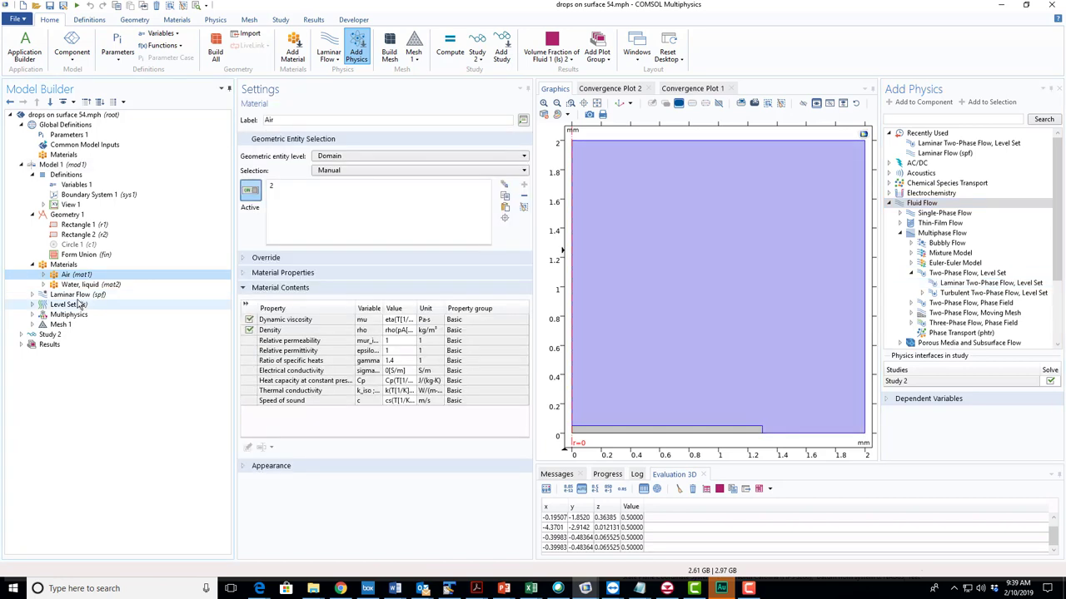
click(71, 294)
click(65, 305)
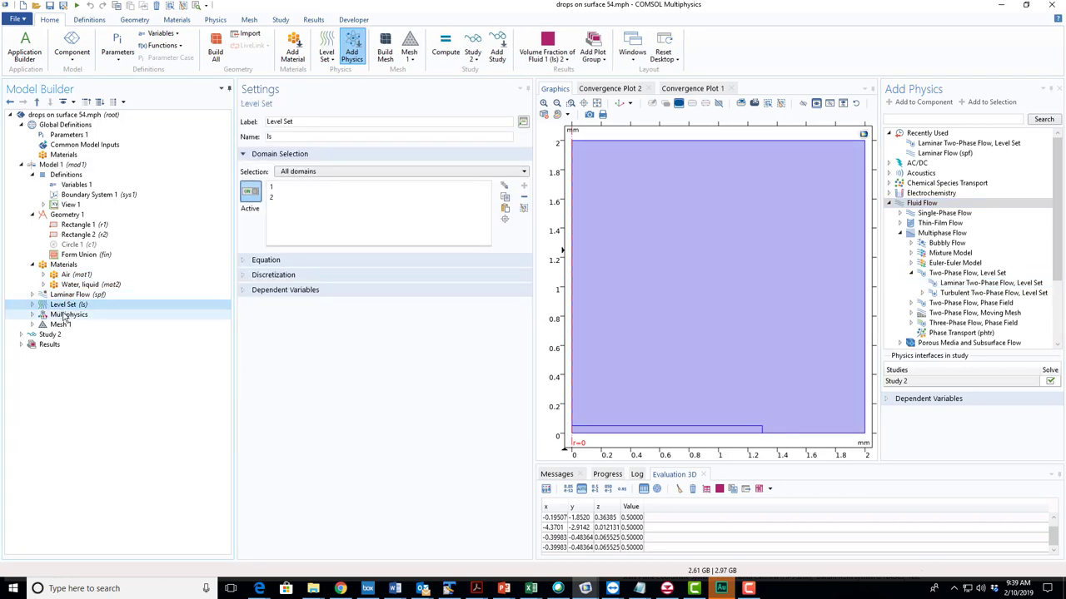
click(65, 316)
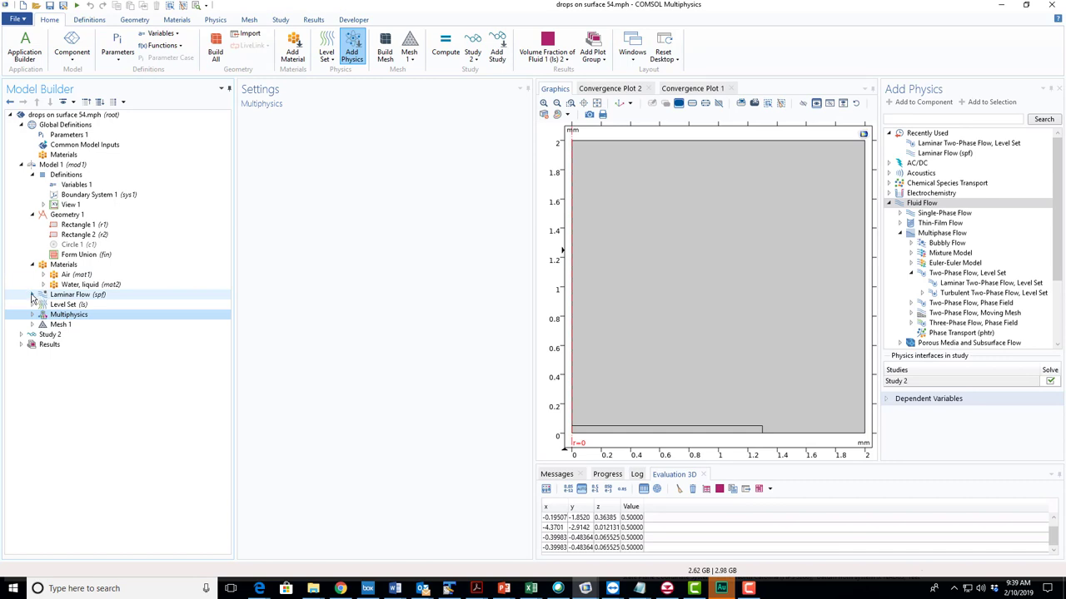
Compare Laminar Flow, Level Set and Multiphysics settings, ending on Laminar Flow with its features listed
click(33, 295)
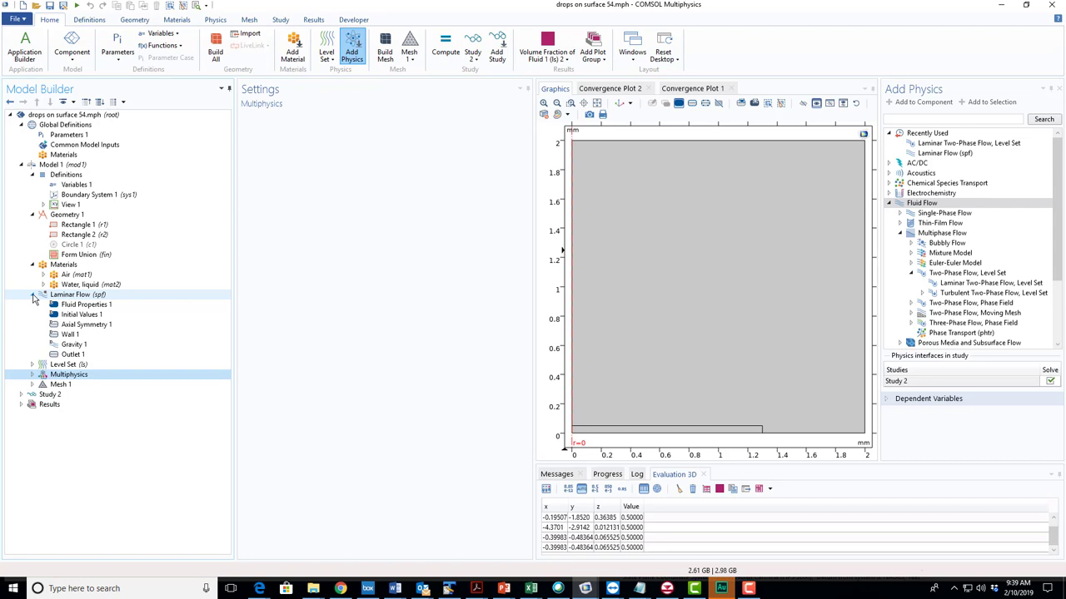
click(34, 294)
click(86, 296)
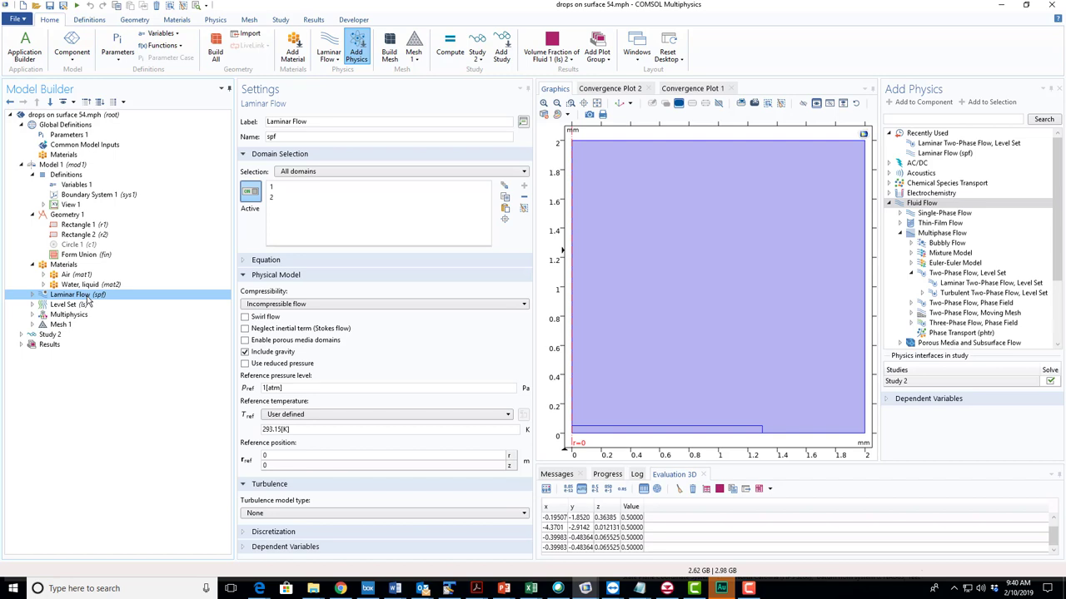
click(82, 305)
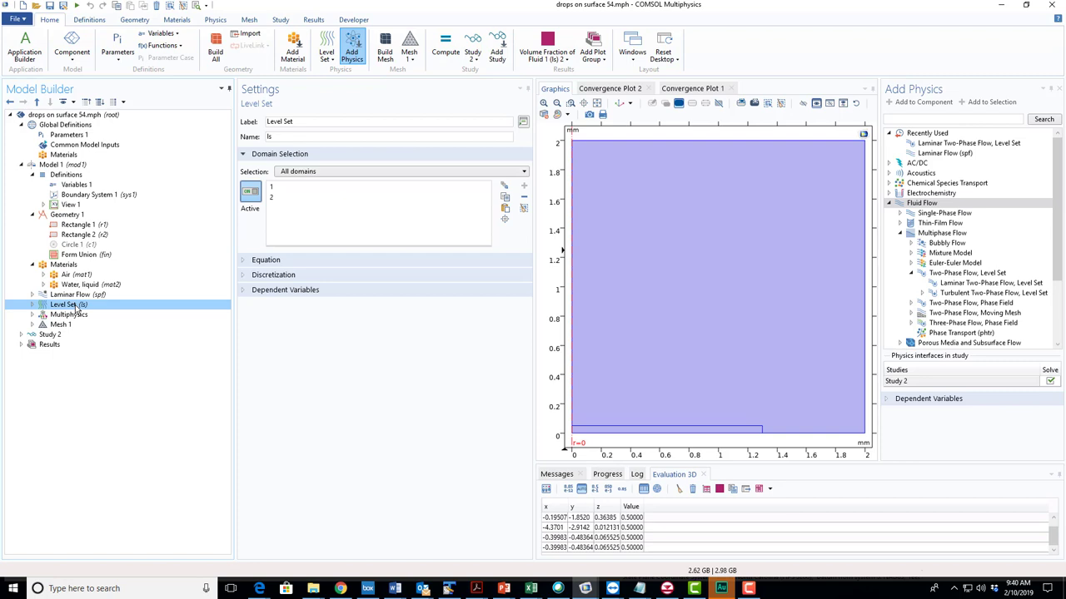
click(73, 316)
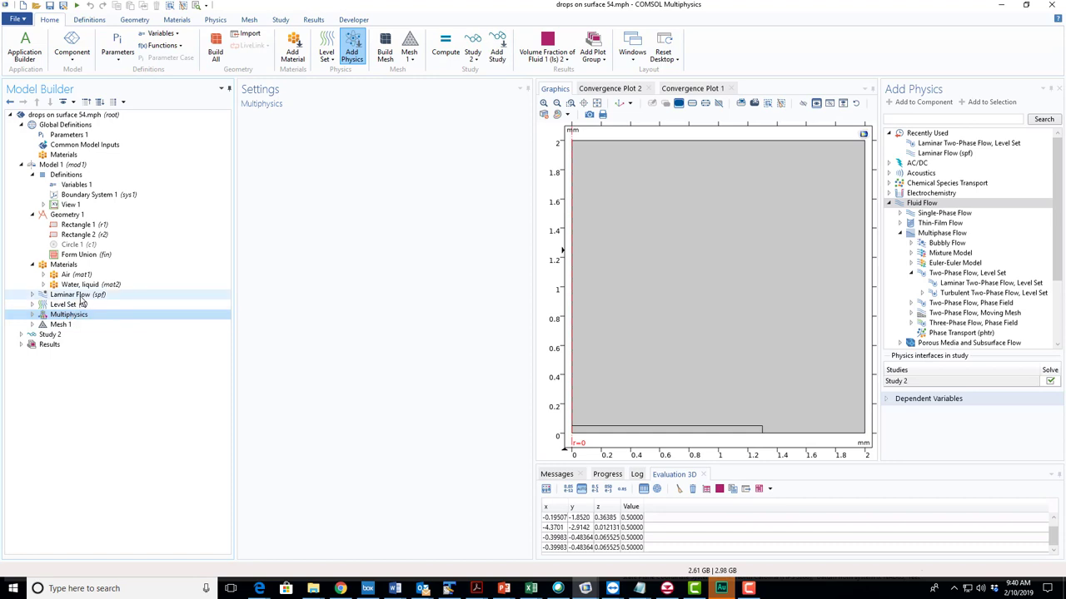
click(80, 296)
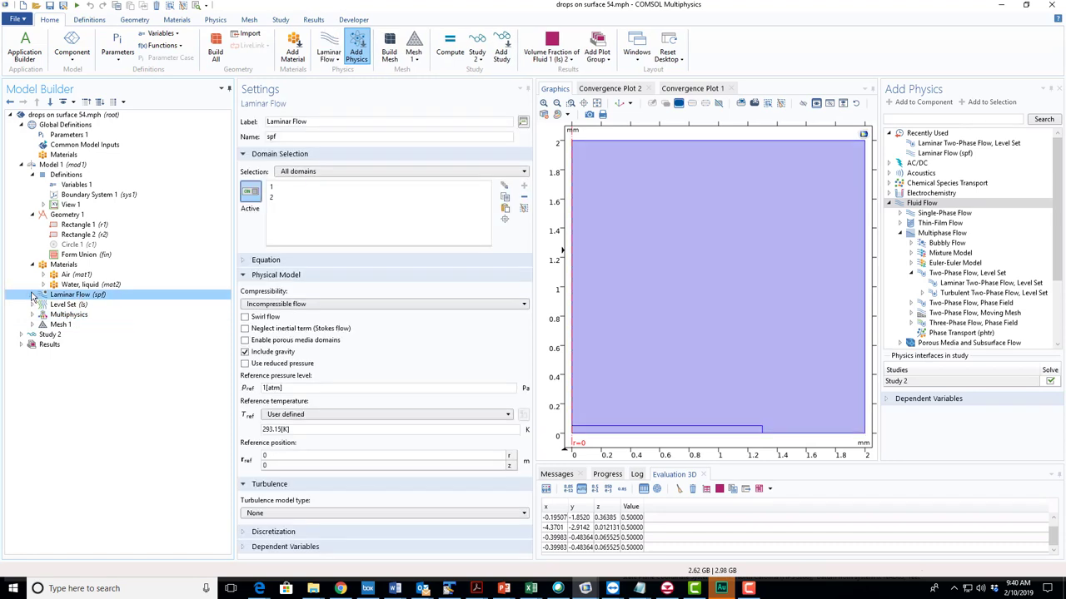
click(32, 295)
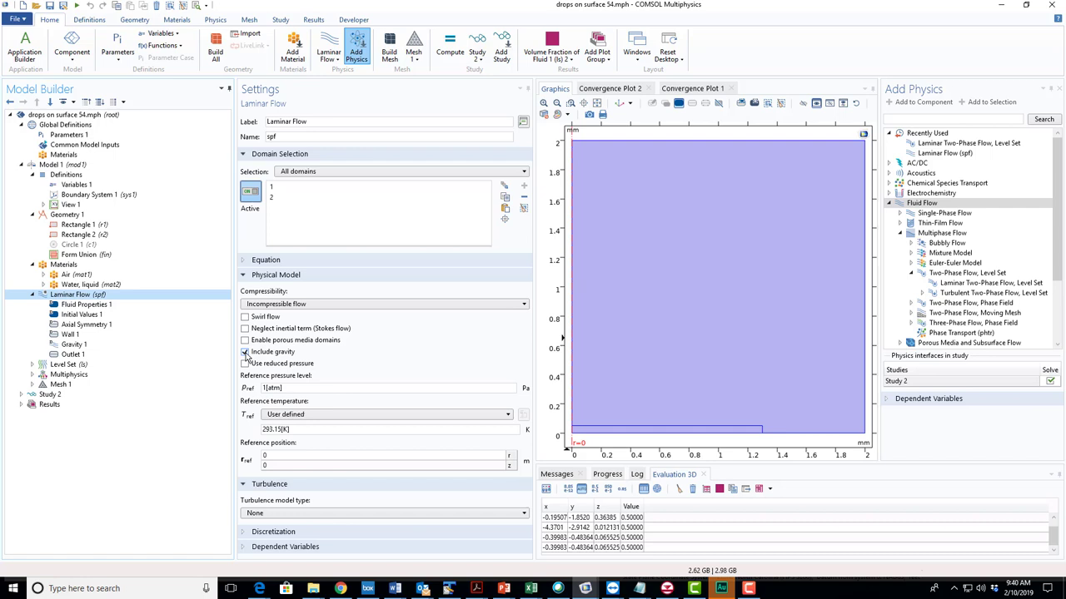
Inspect the Gravity, Fluid Properties, Initial Values and Axial Symmetry features of Laminar Flow
click(71, 346)
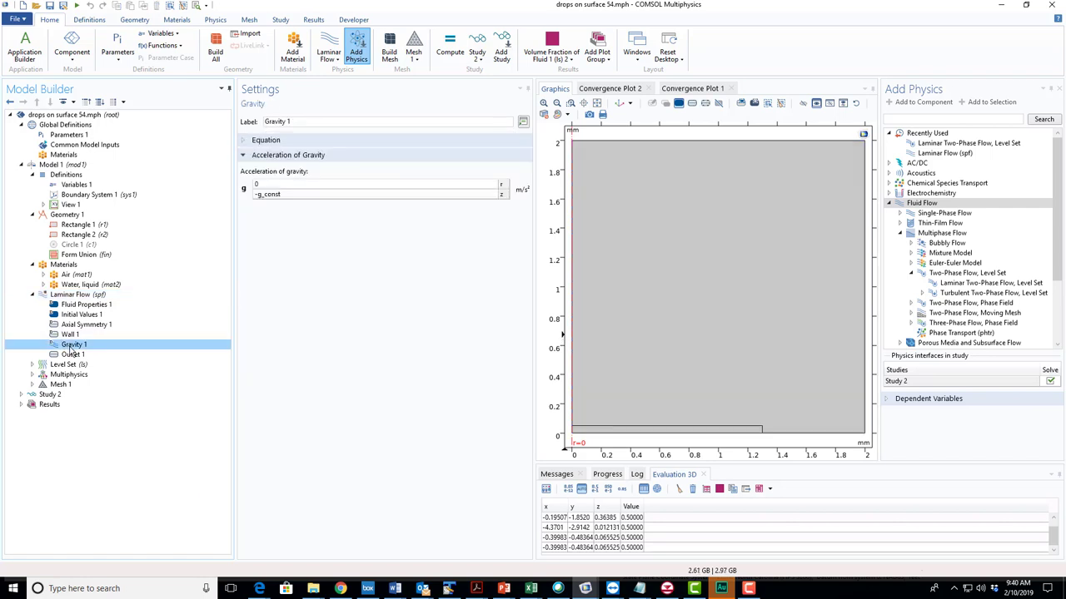
click(75, 295)
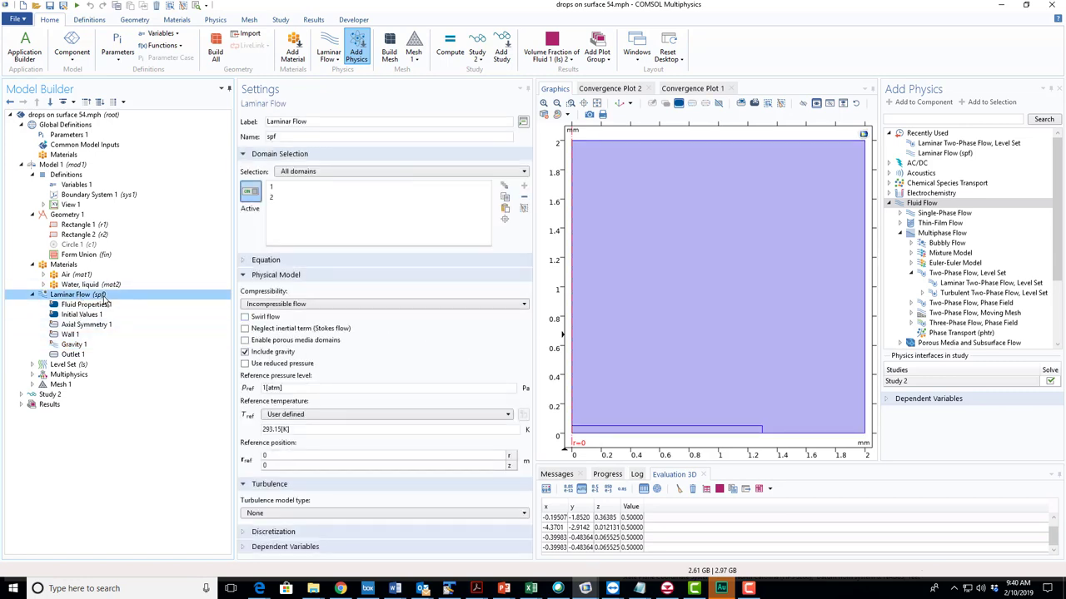
click(84, 305)
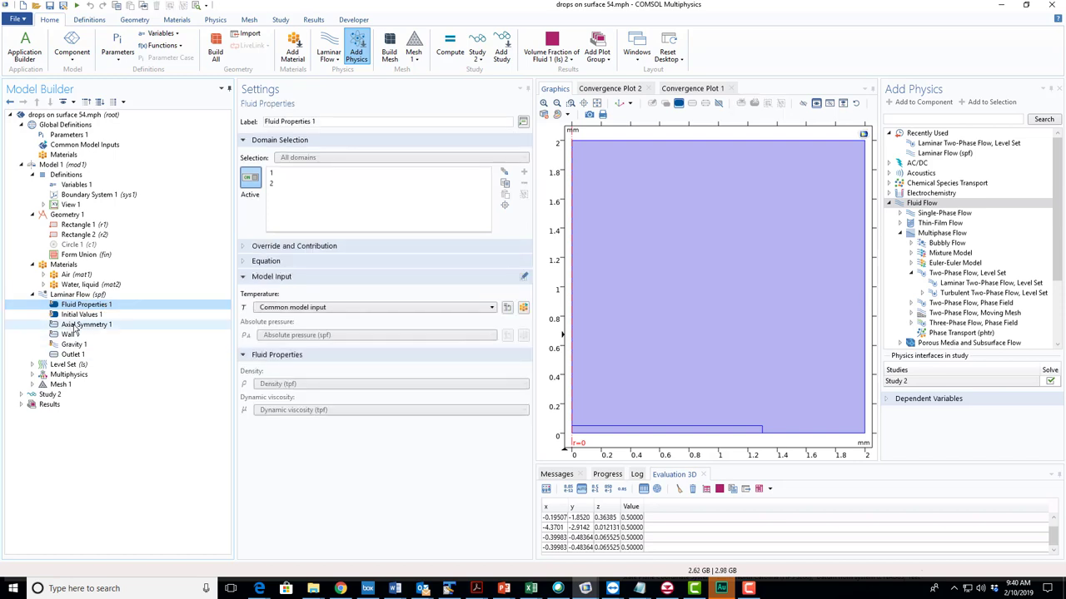
click(70, 317)
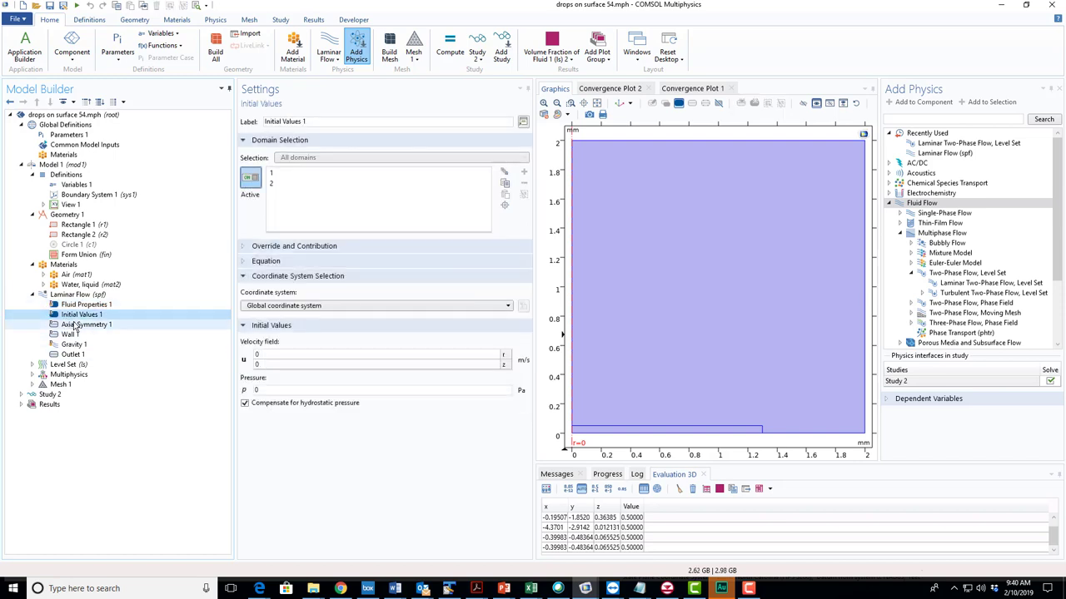
click(74, 326)
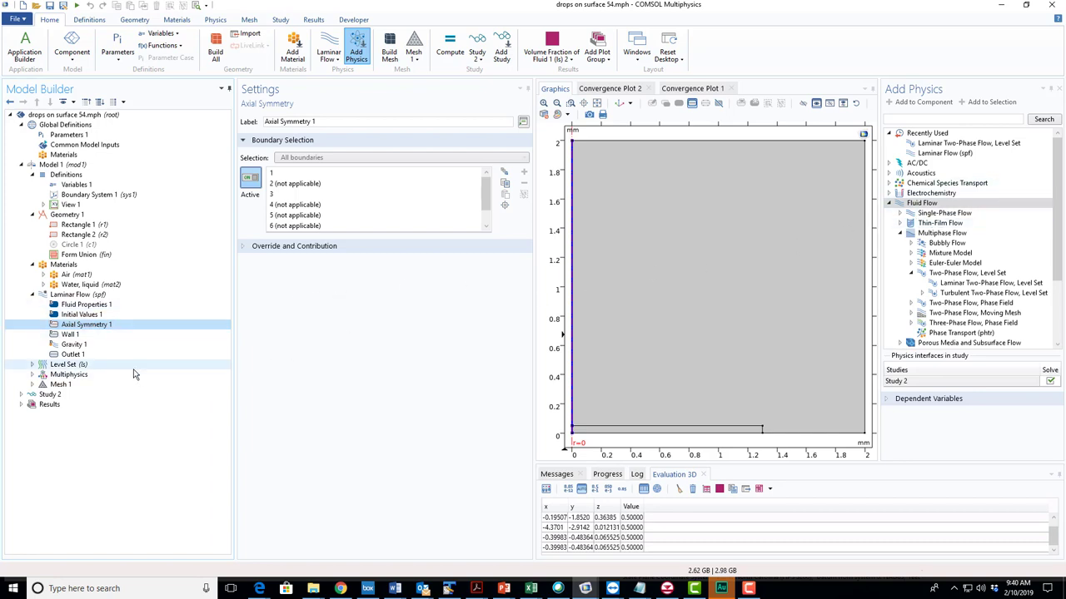
click(92, 326)
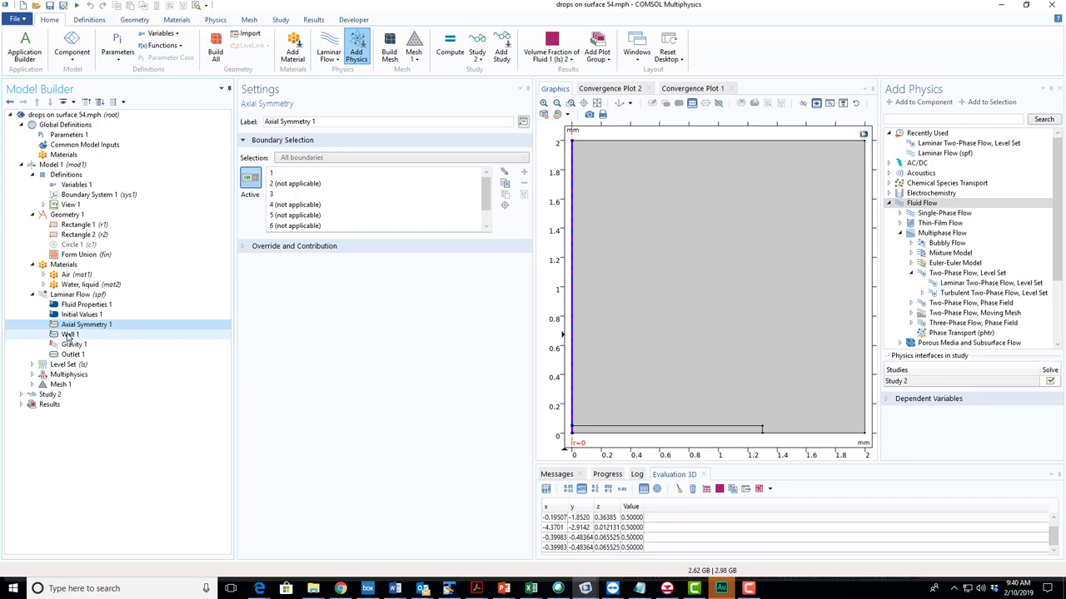
Check the no-slip Wall, Gravity and 0 Pa Outlet settings, then list the Level Set features
click(71, 335)
click(75, 344)
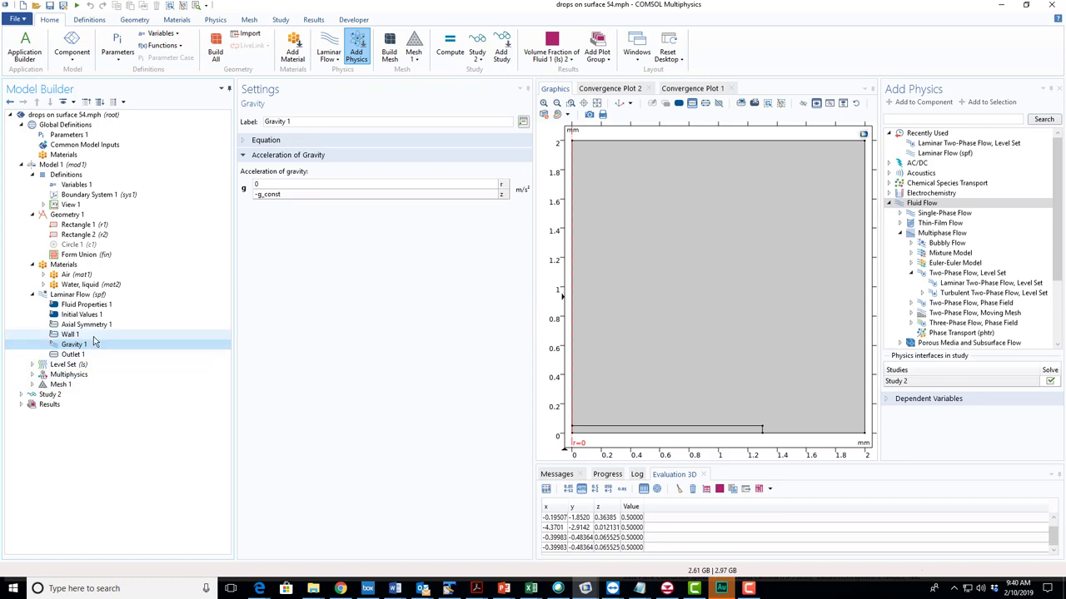
click(92, 335)
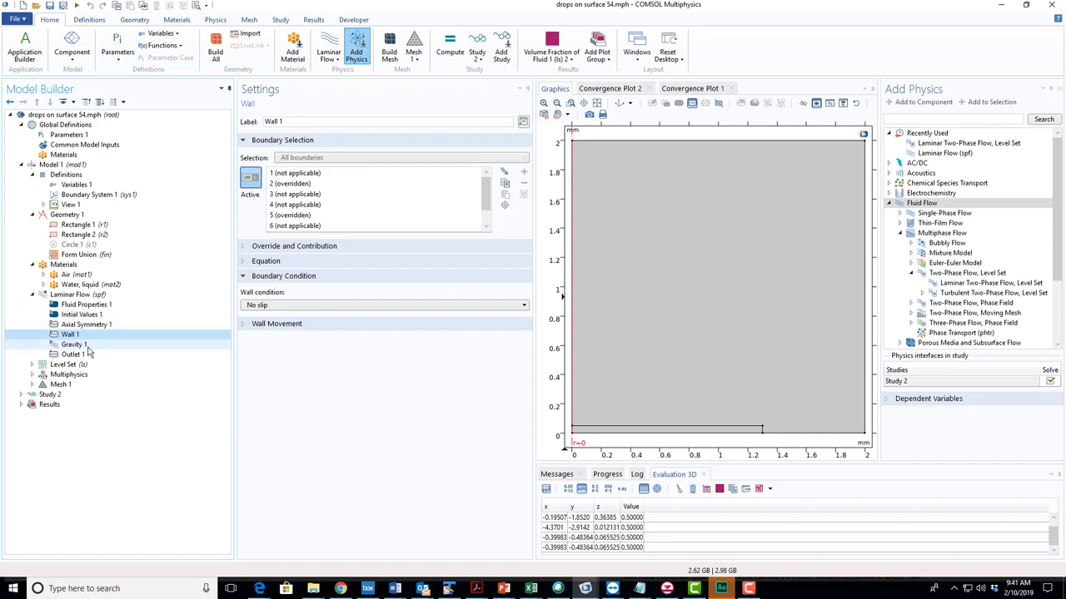
click(84, 345)
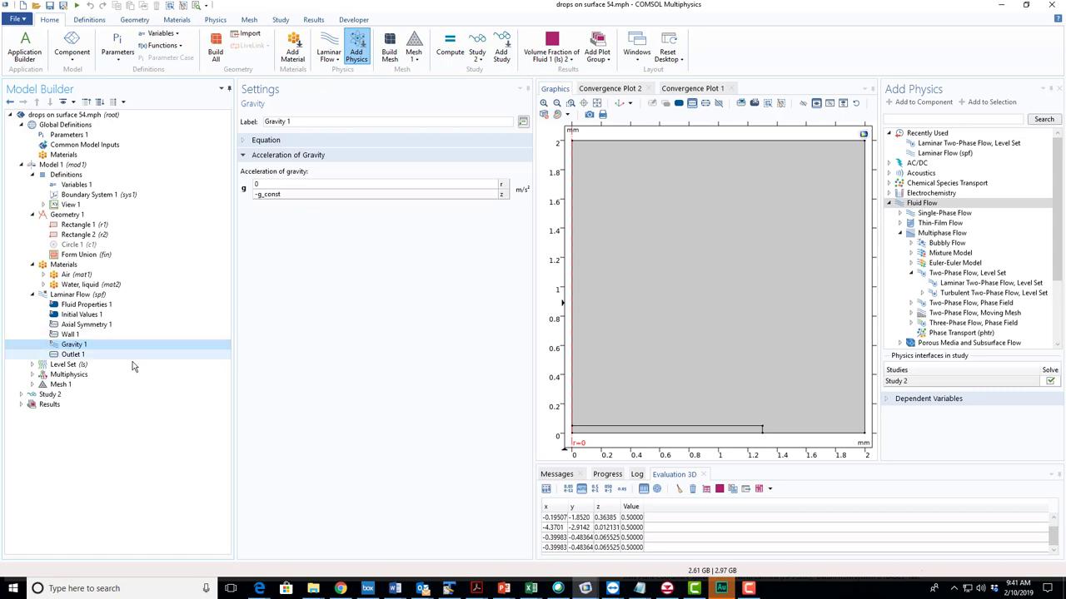
click(74, 354)
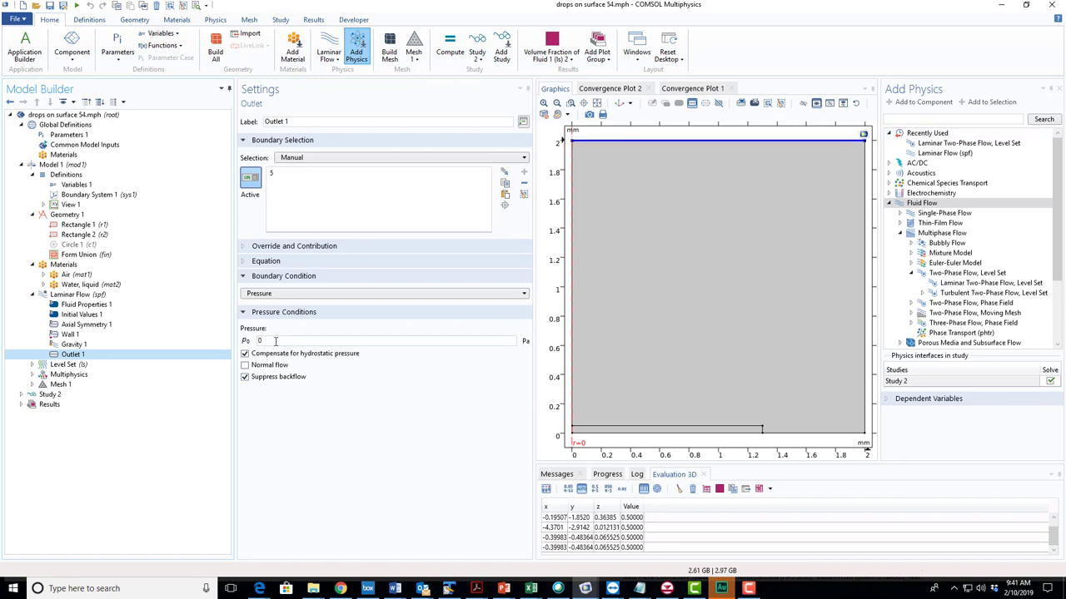
click(32, 365)
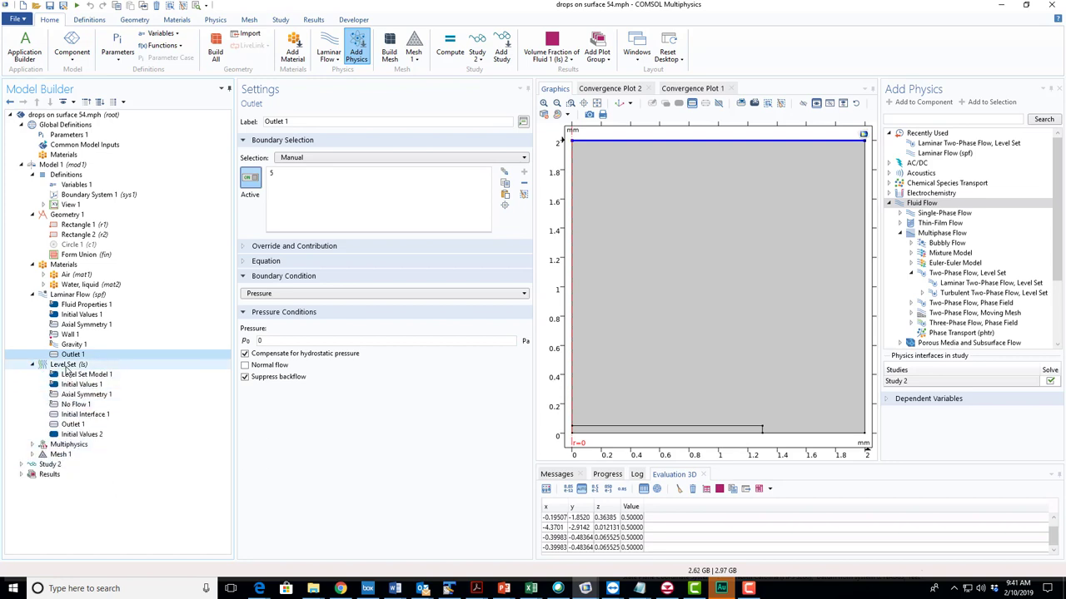
Review Level Set Model 1, Initial Values 1, Axial Symmetry 1 and No Flow 1 under Level Set
click(64, 366)
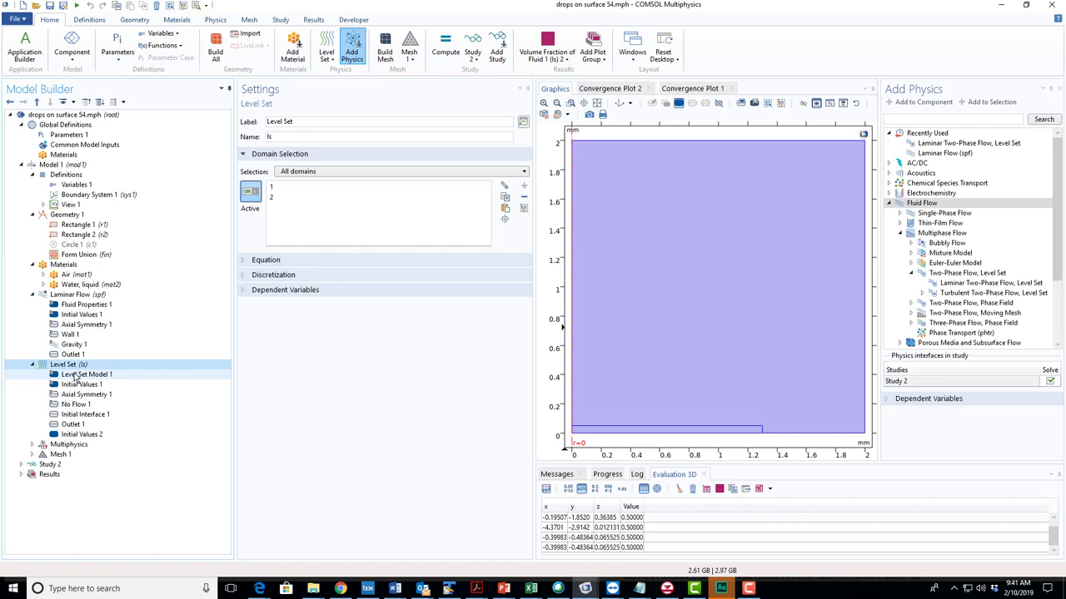
click(75, 376)
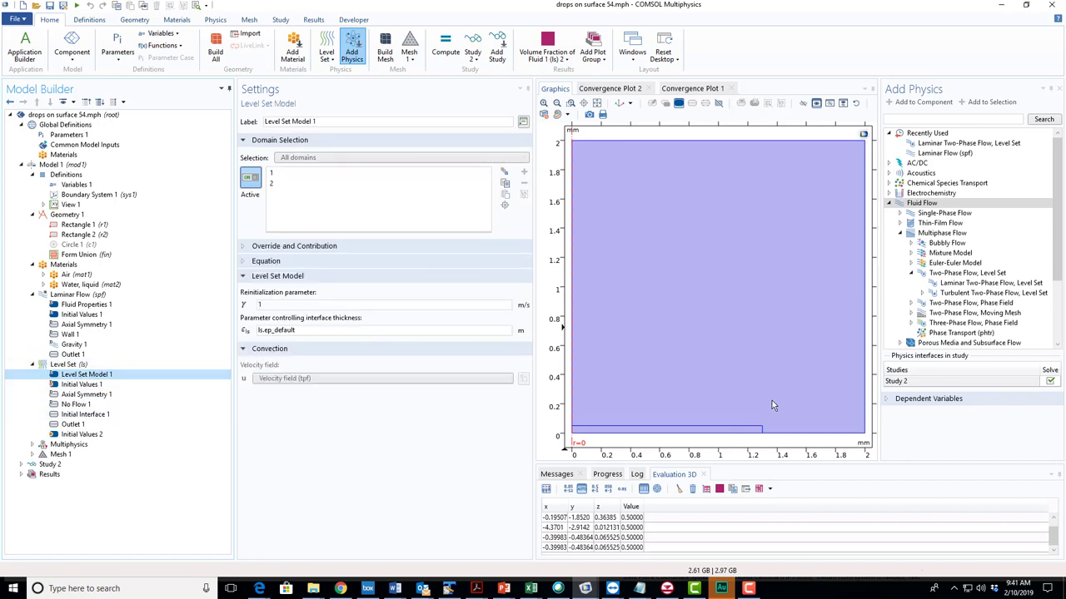
click(83, 385)
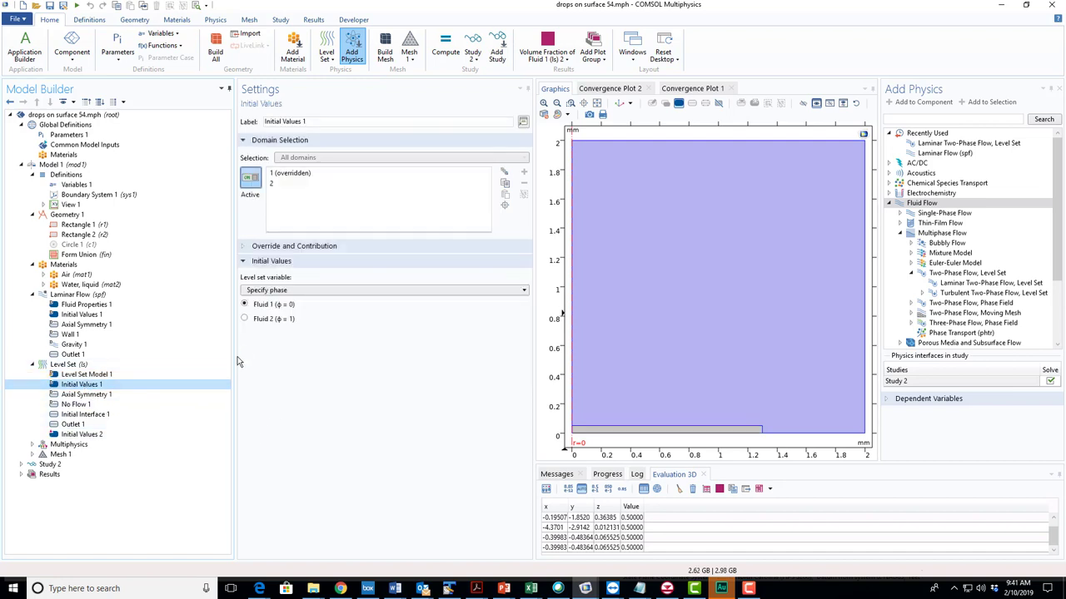
click(86, 394)
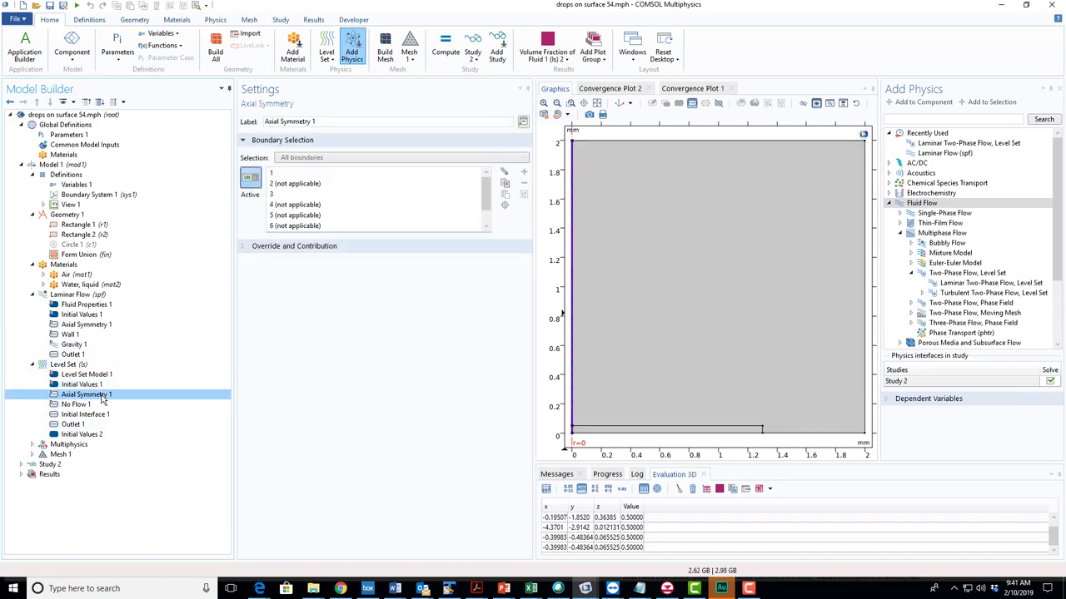
click(78, 406)
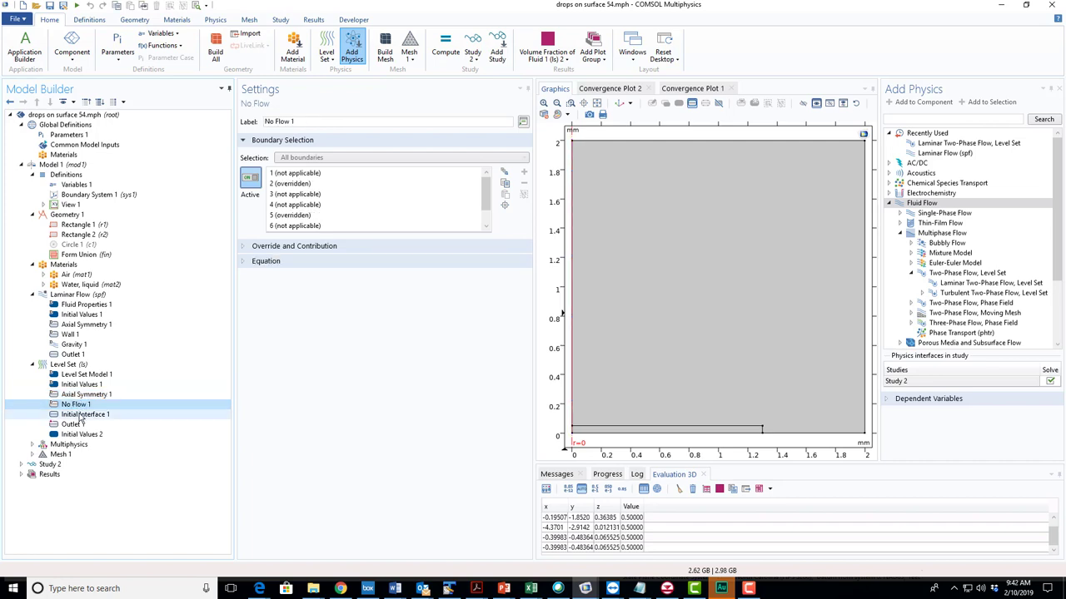
click(69, 366)
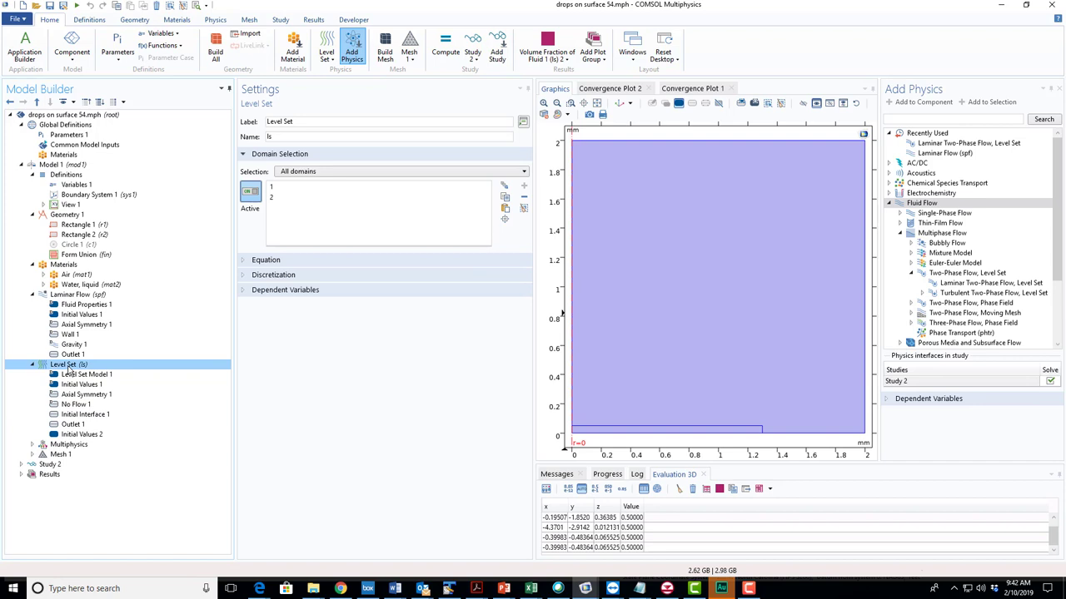
right_click(68, 367)
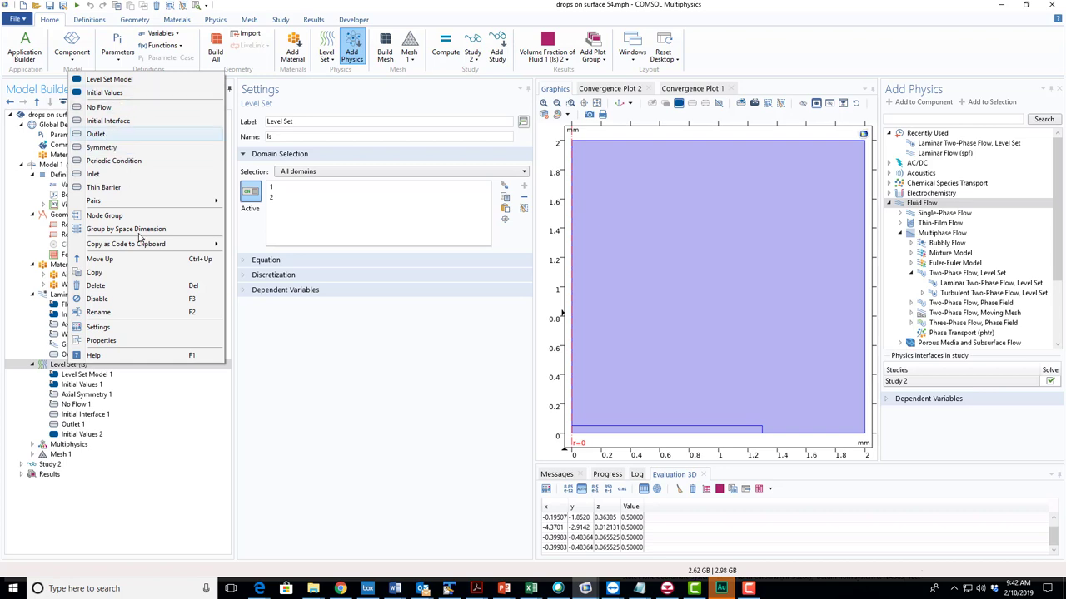
Check Initial Interface 1, Outlet 1 and the Fluid 2 / Fluid 1 initial values, then expand Multiphysics
click(134, 436)
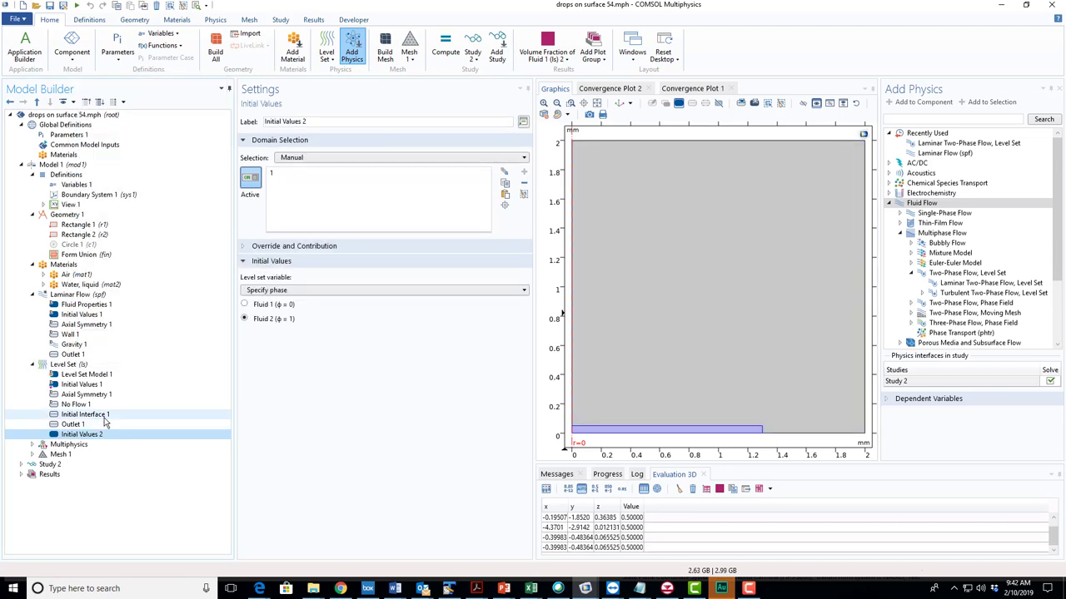
click(91, 415)
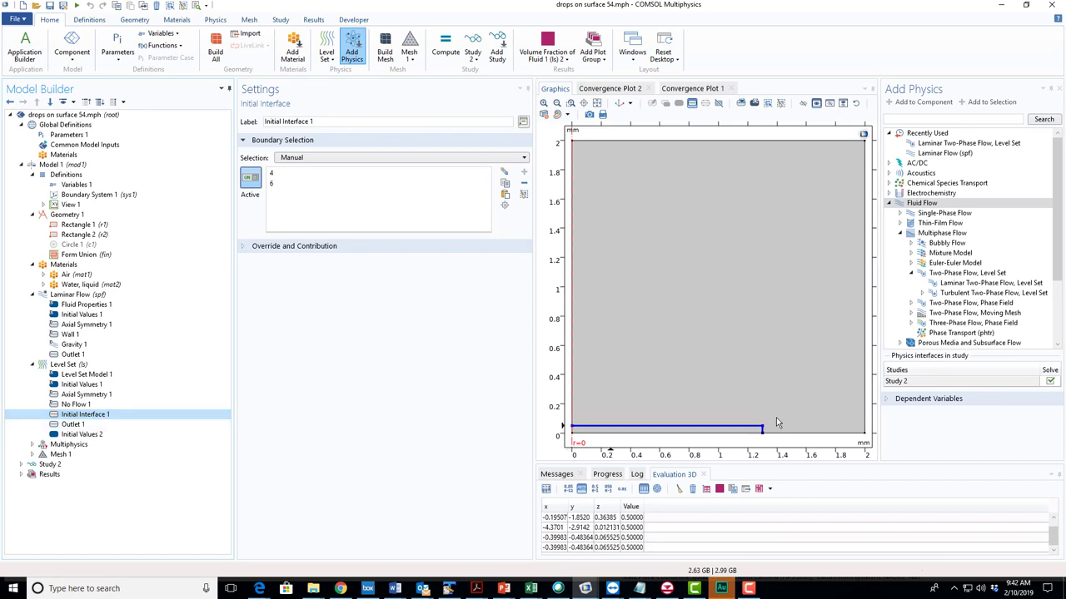
click(94, 425)
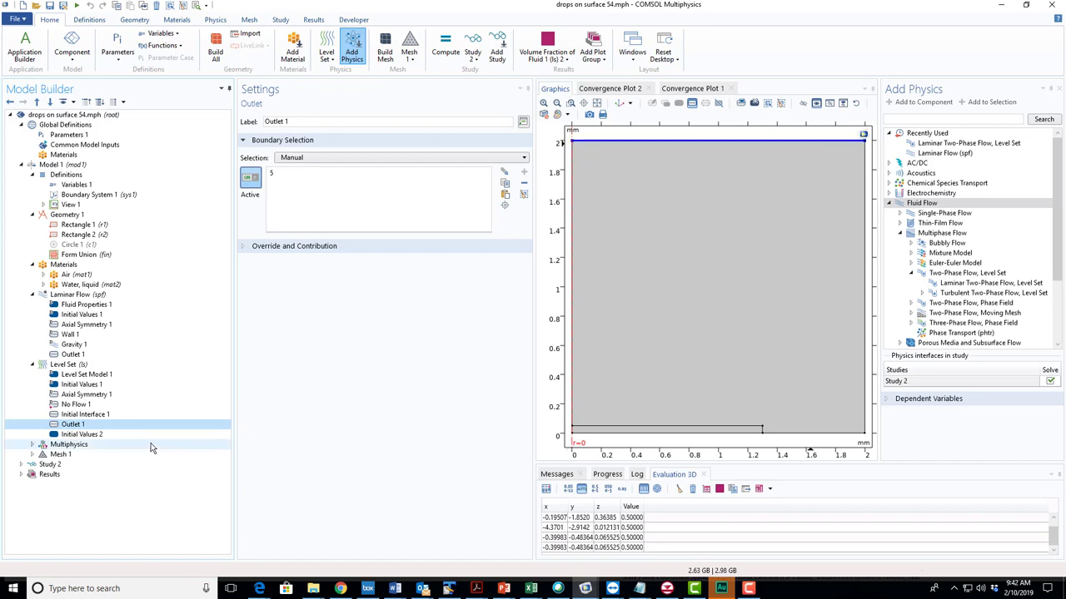
click(108, 435)
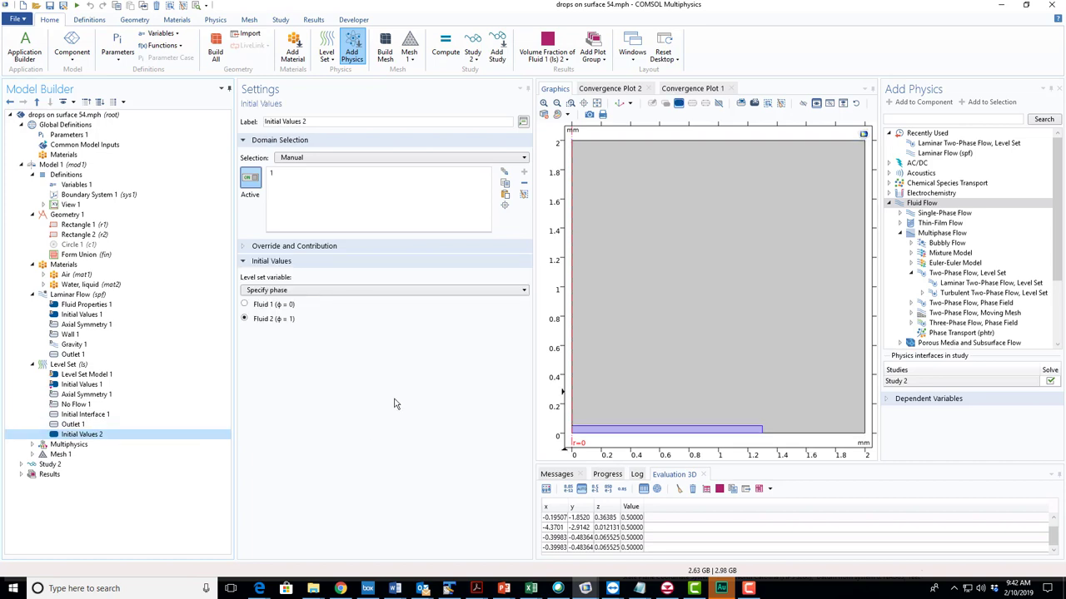
click(83, 385)
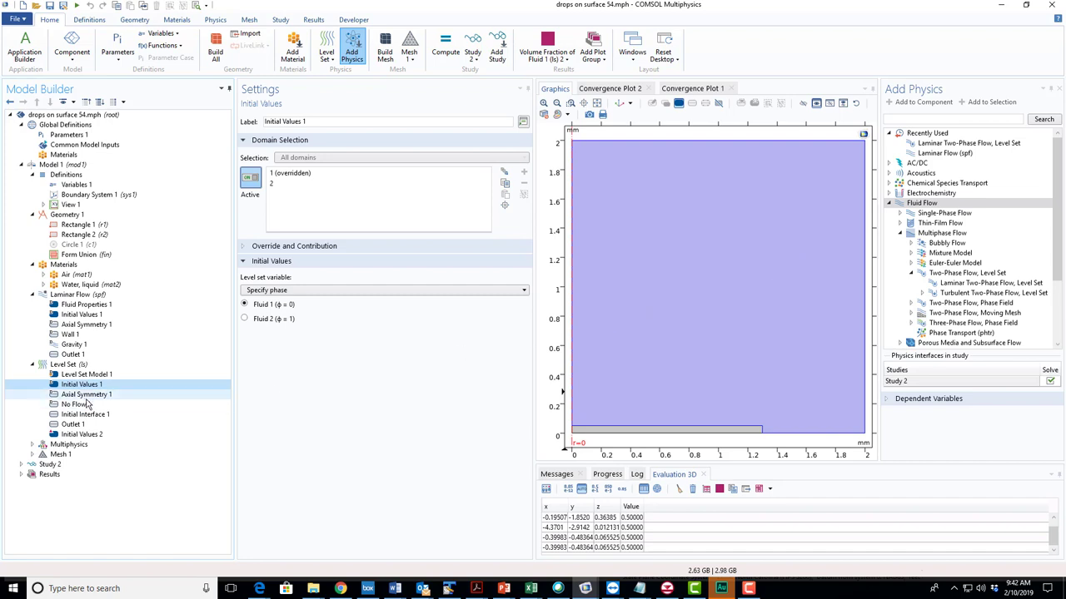
click(96, 434)
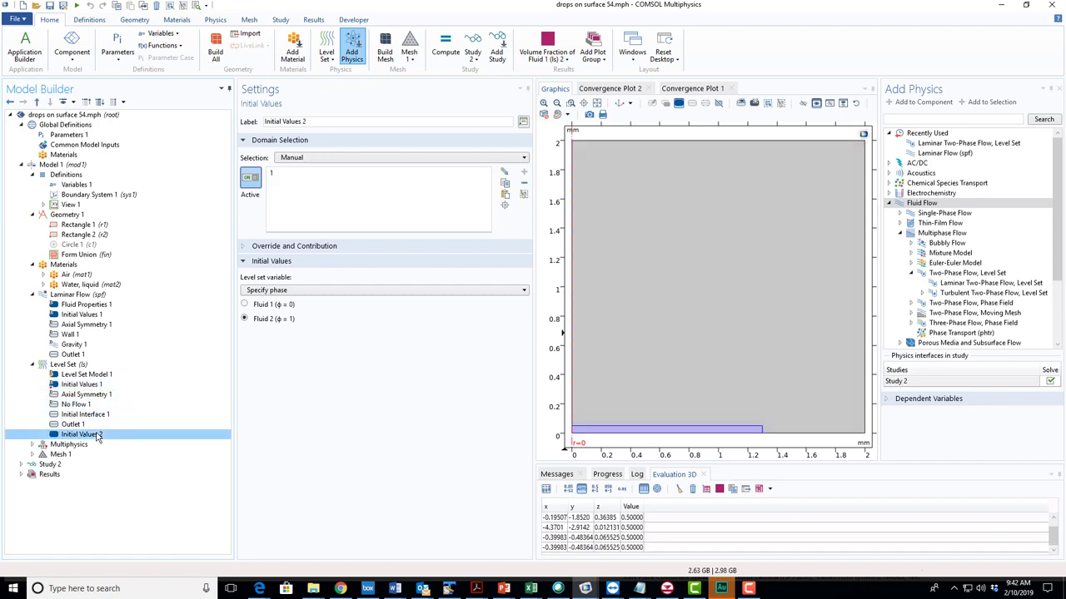
click(32, 446)
click(67, 446)
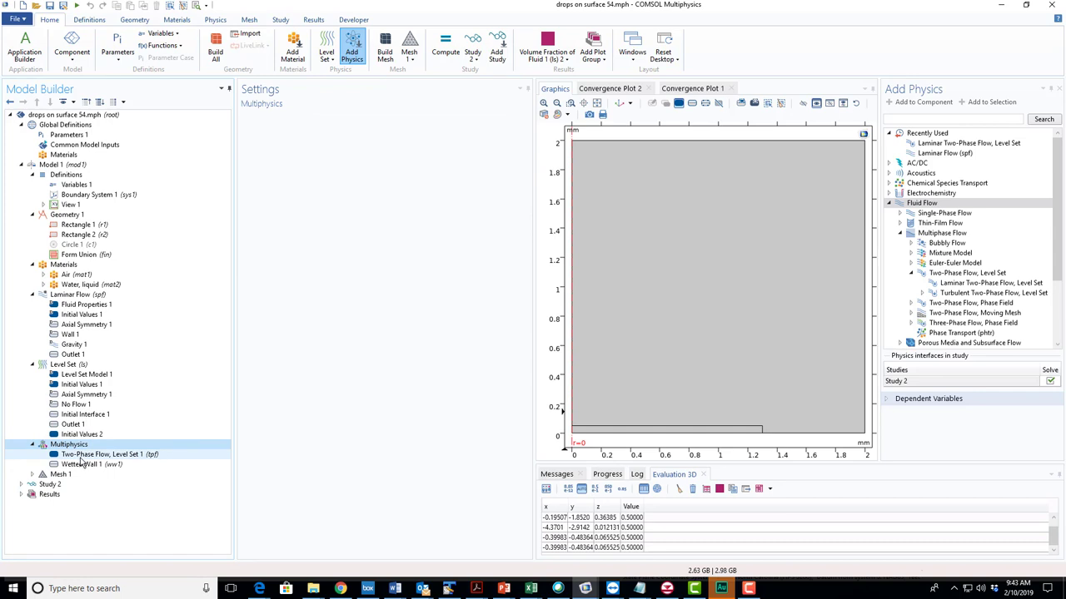
click(79, 455)
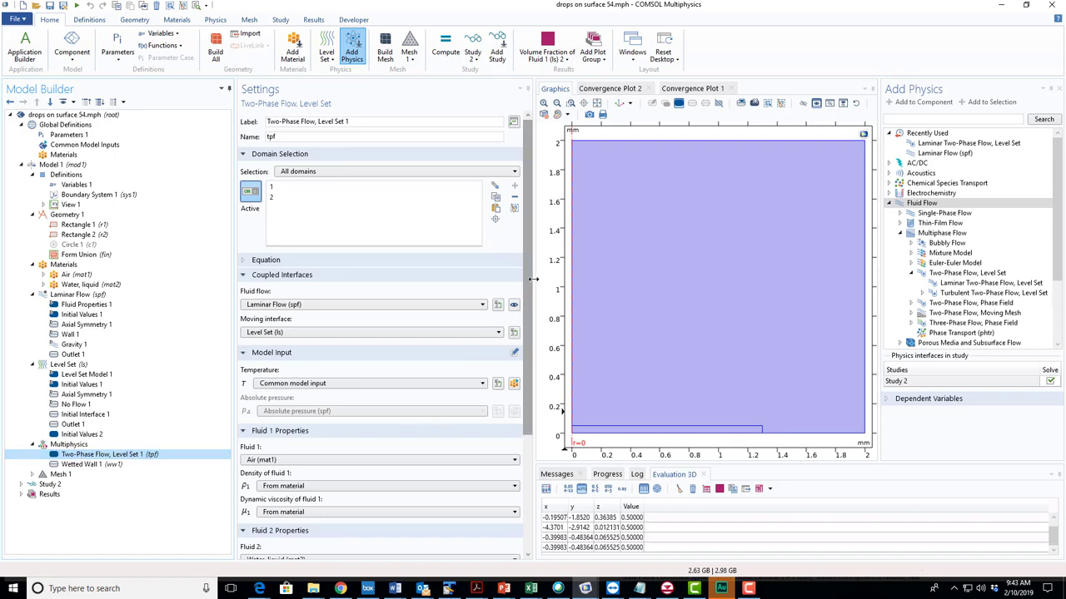
scroll(530, 324, down, 1)
scroll(537, 329, down, 2)
scroll(537, 329, up, 1)
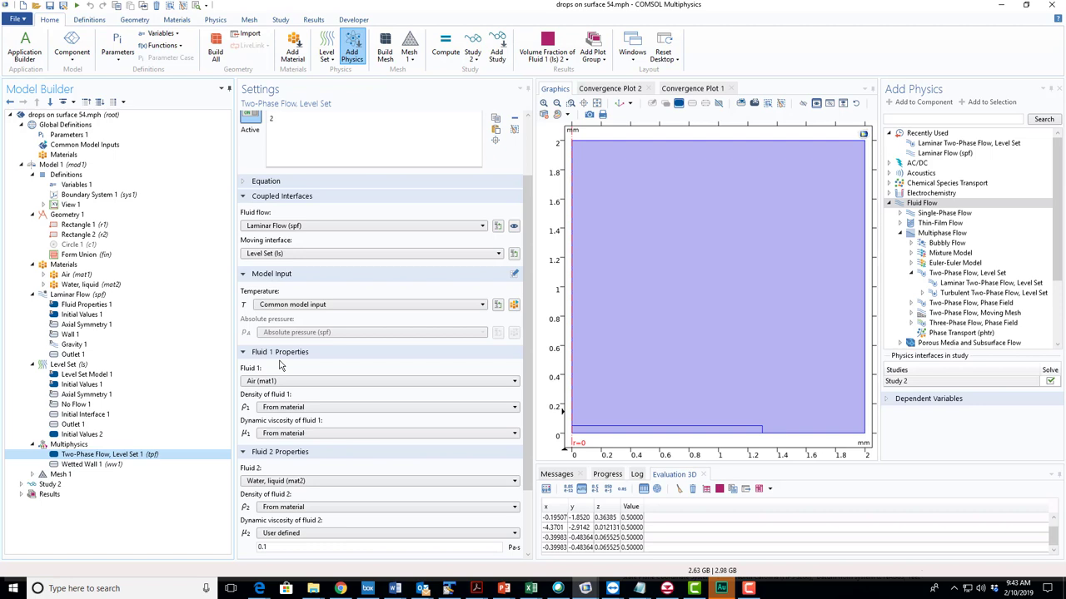
scroll(281, 366, down, 1)
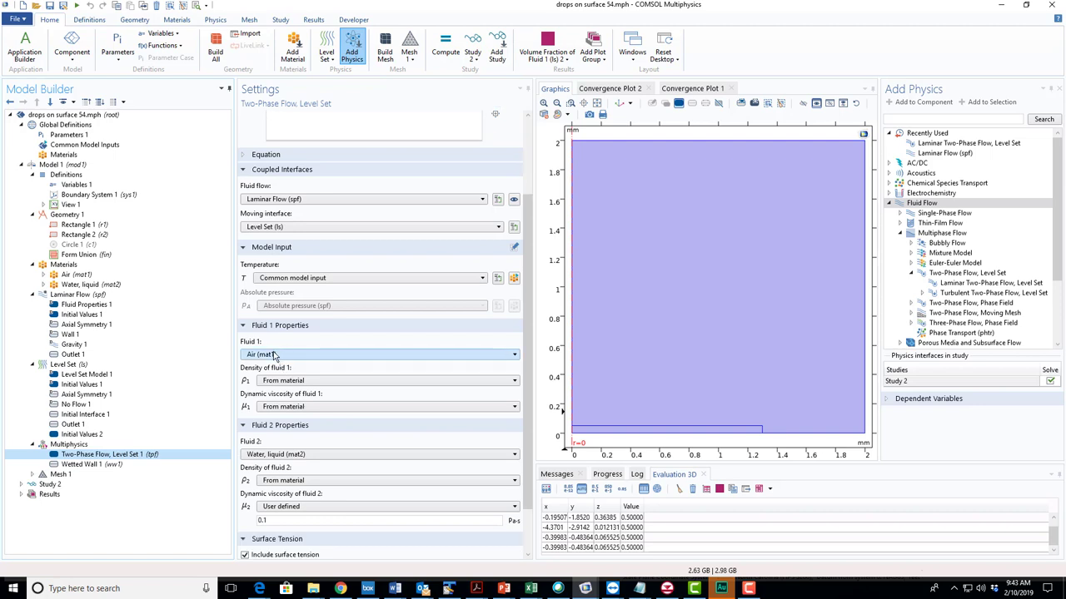
click(274, 354)
click(278, 355)
click(277, 355)
click(280, 382)
click(280, 357)
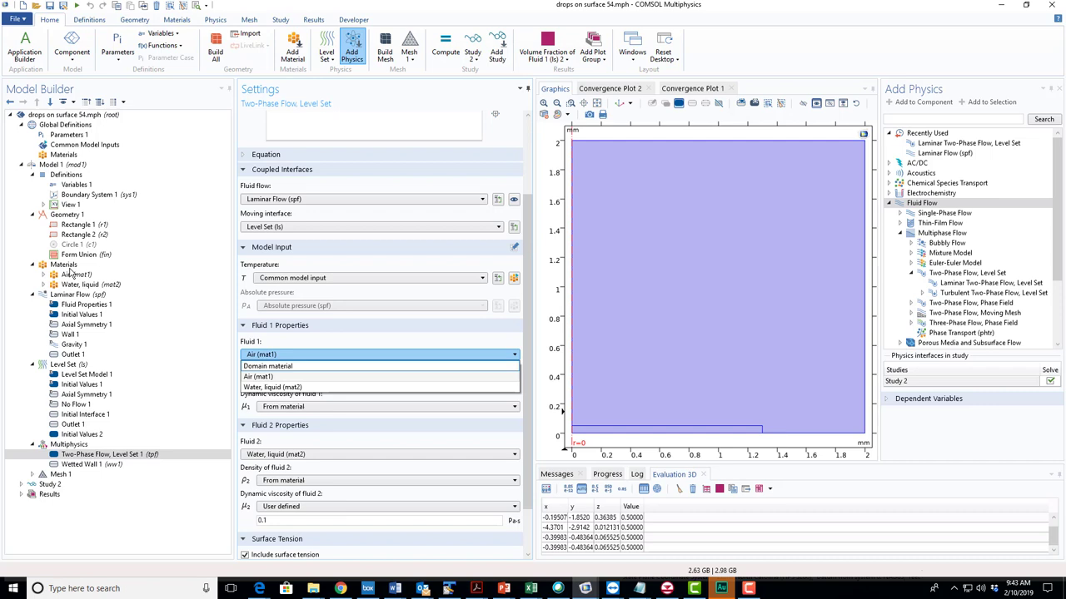
click(298, 378)
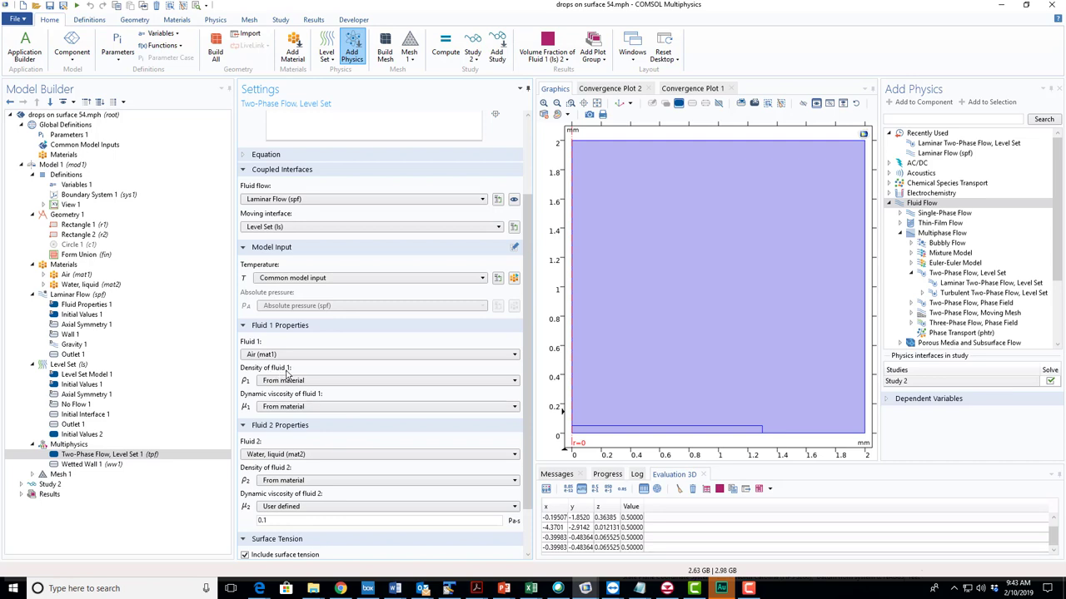
click(99, 375)
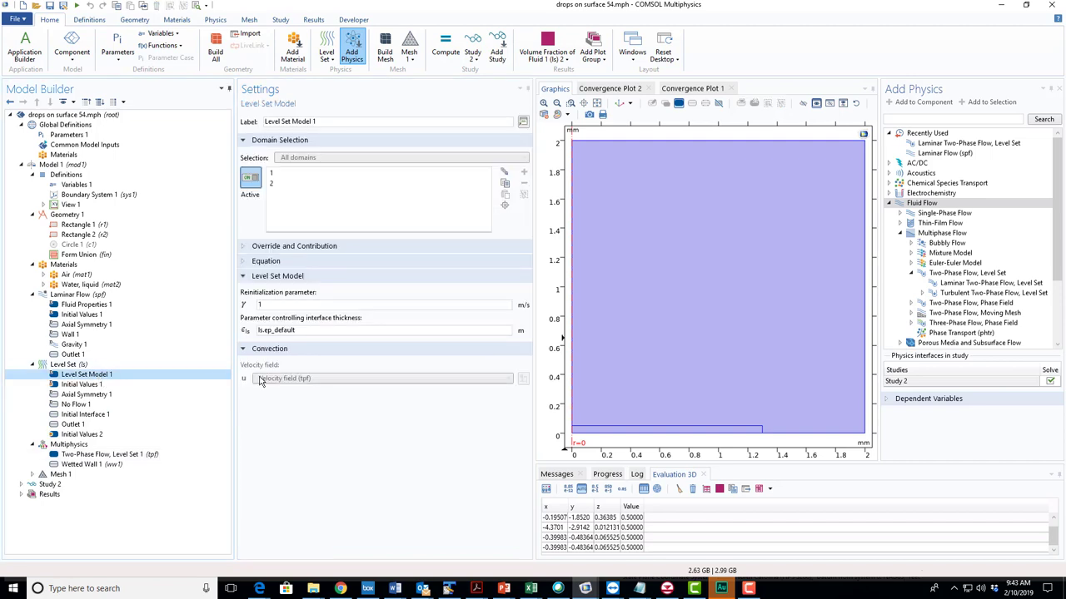
click(108, 384)
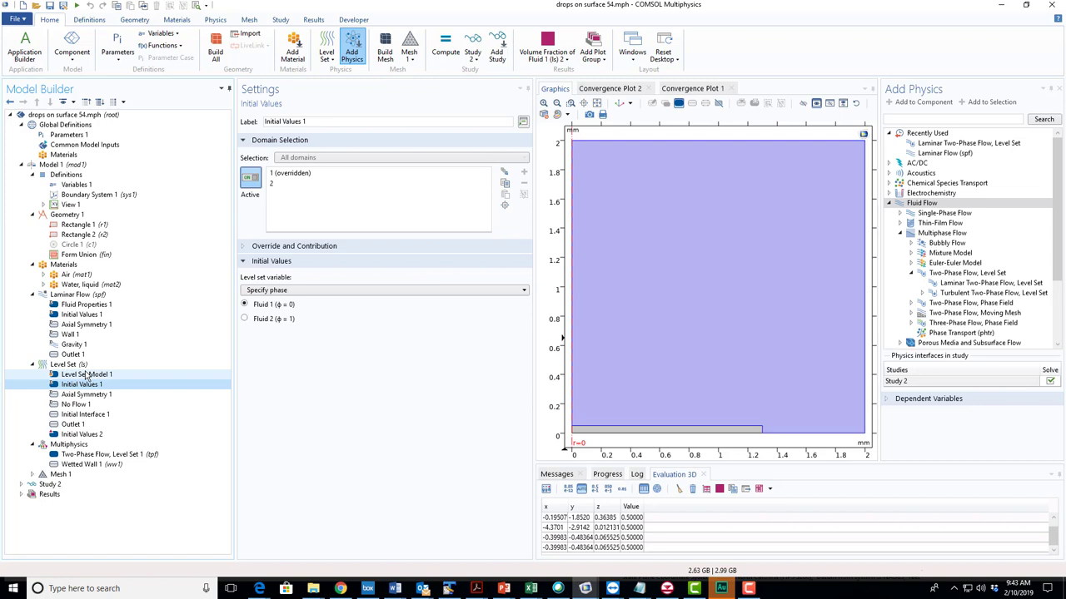
click(88, 454)
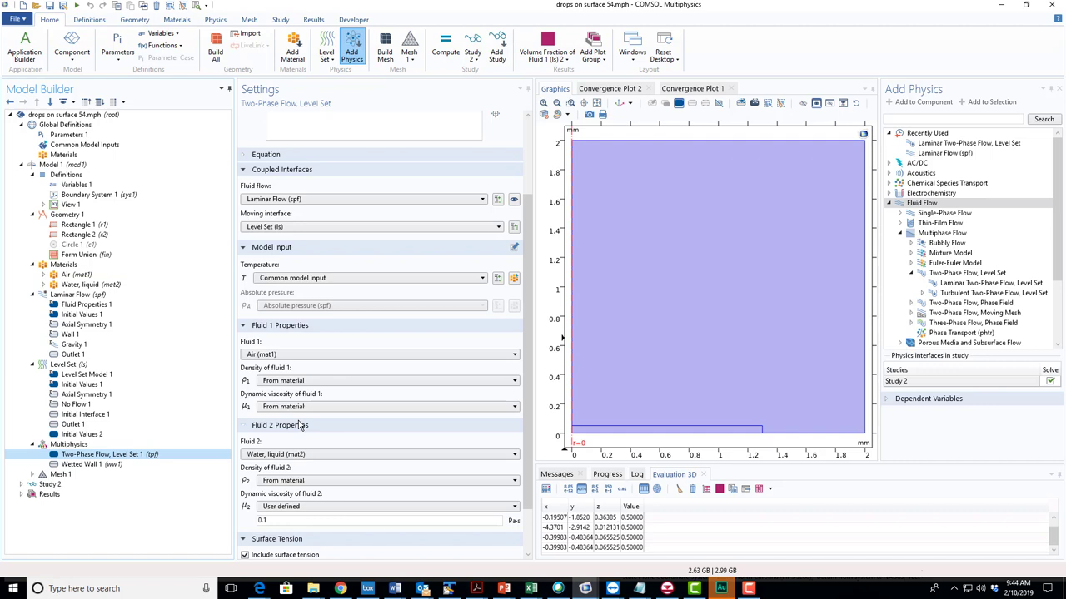
scroll(290, 452, down, 2)
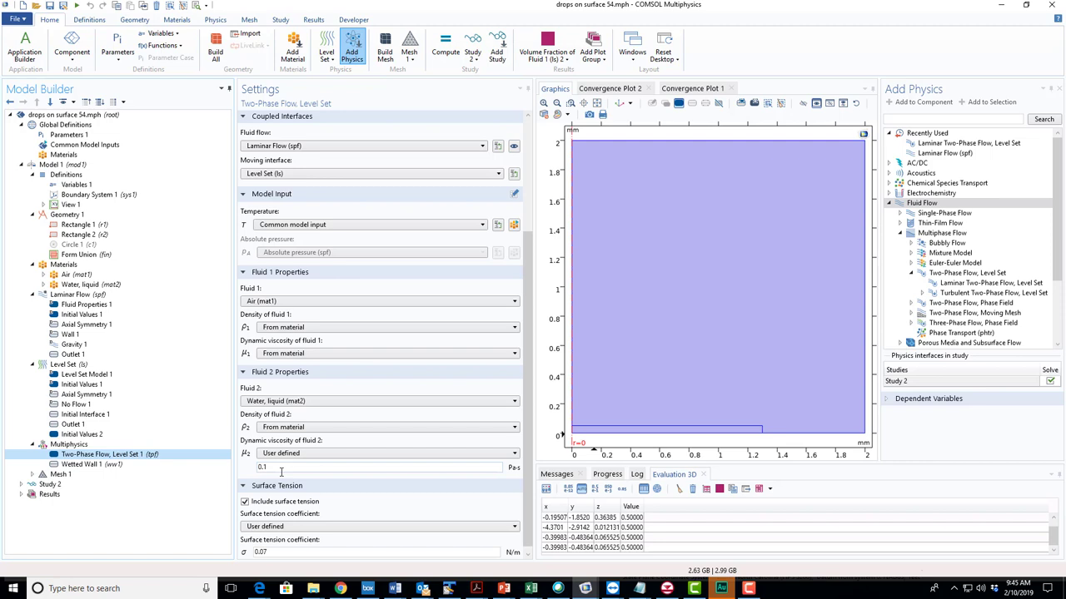
Switch the surface tension coefficient from 0.07 N/m to the library liquid/gas Water/Air value
scroll(280, 472, down, 1)
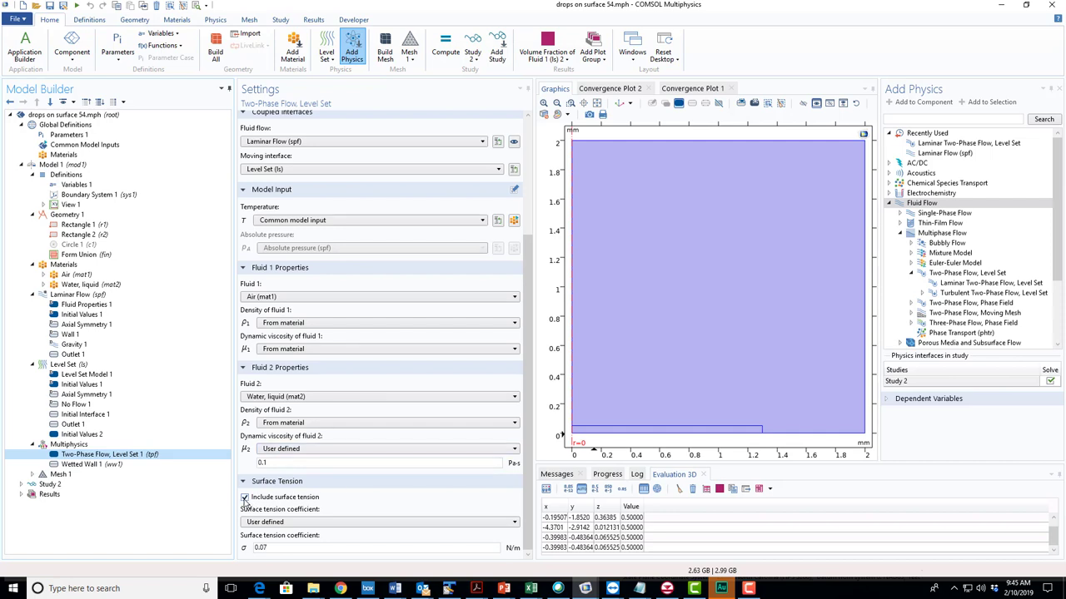
click(399, 526)
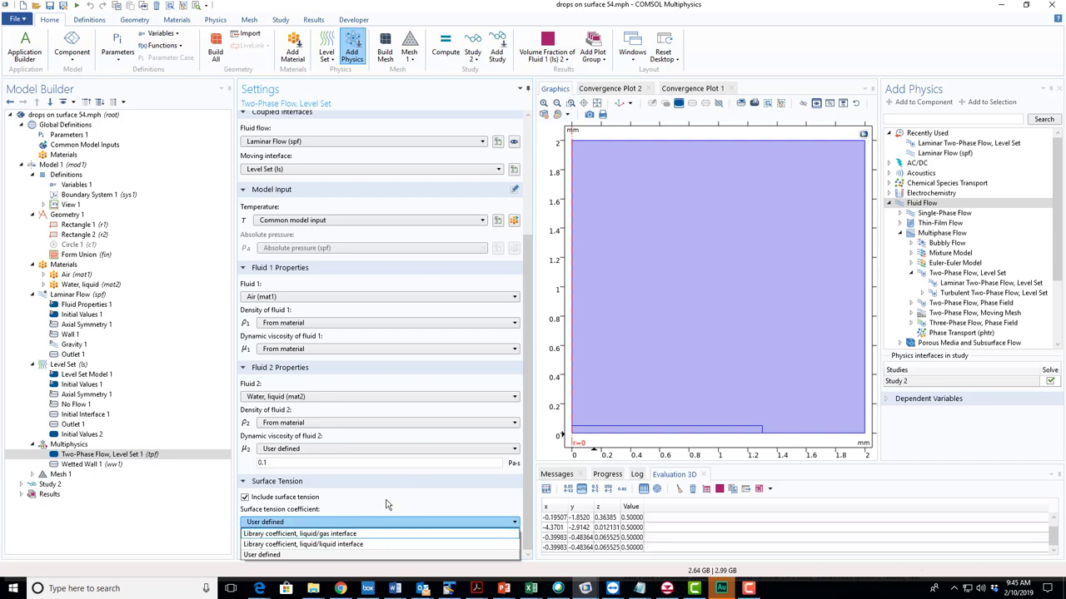
click(299, 554)
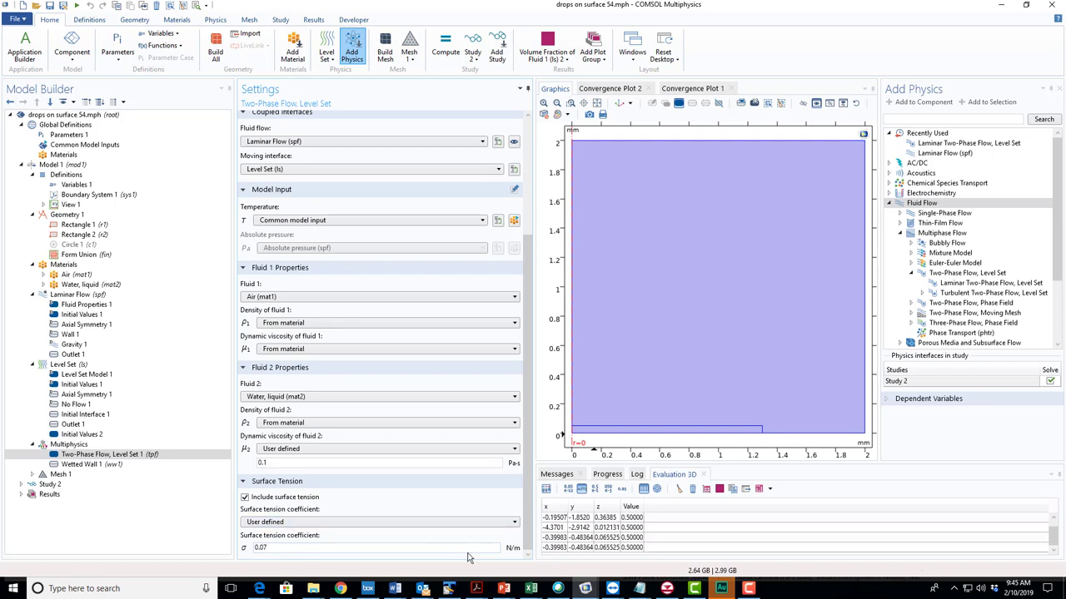
click(373, 522)
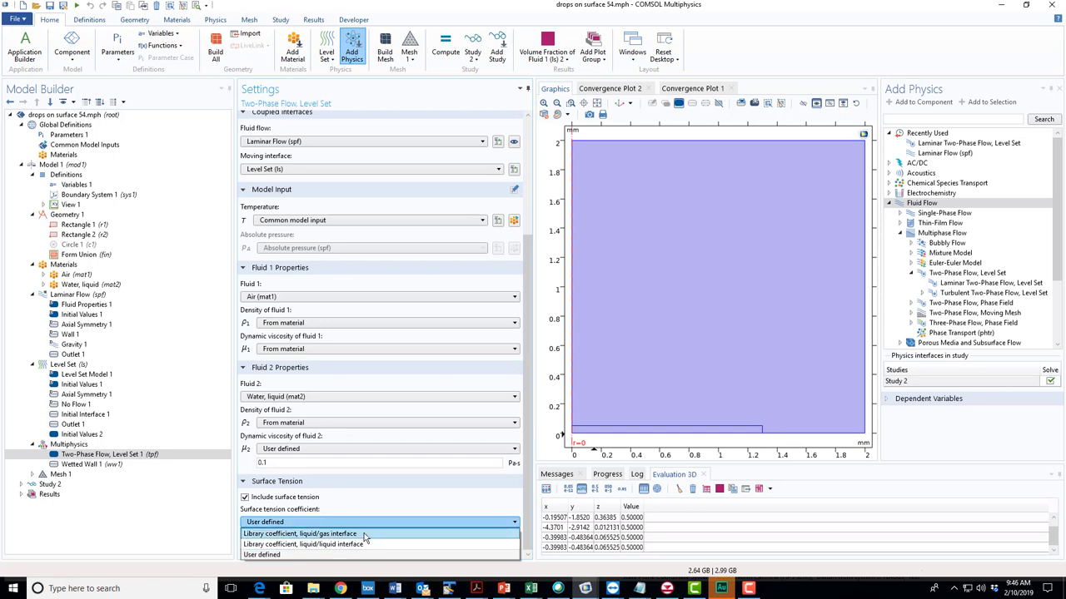
click(364, 534)
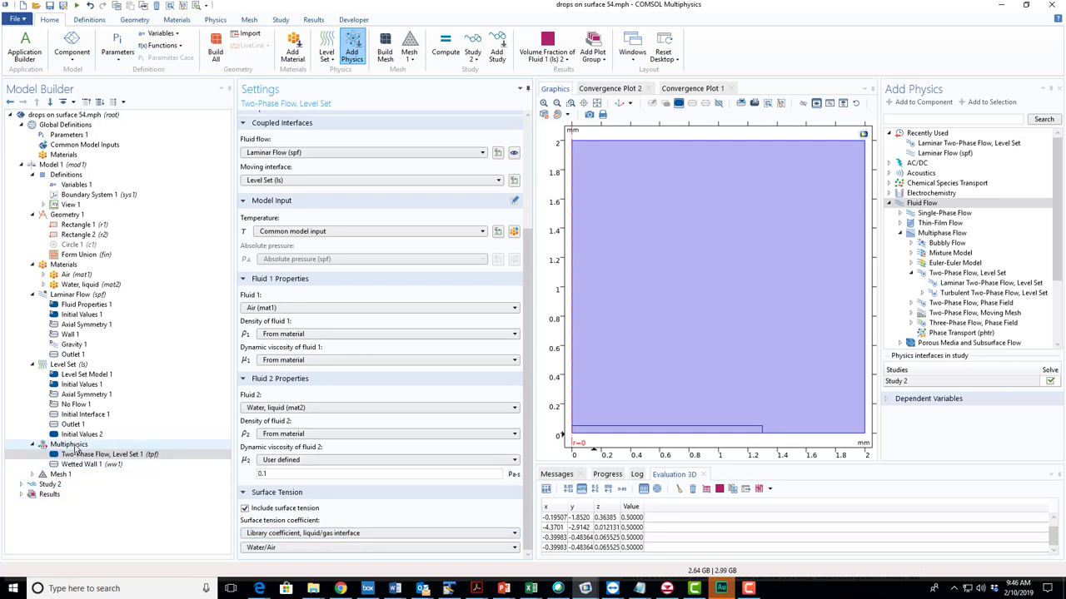
Add a Two-Phase Flow, Level Set 1a coupling under Multiphysics, then delete it
click(73, 446)
right_click(73, 446)
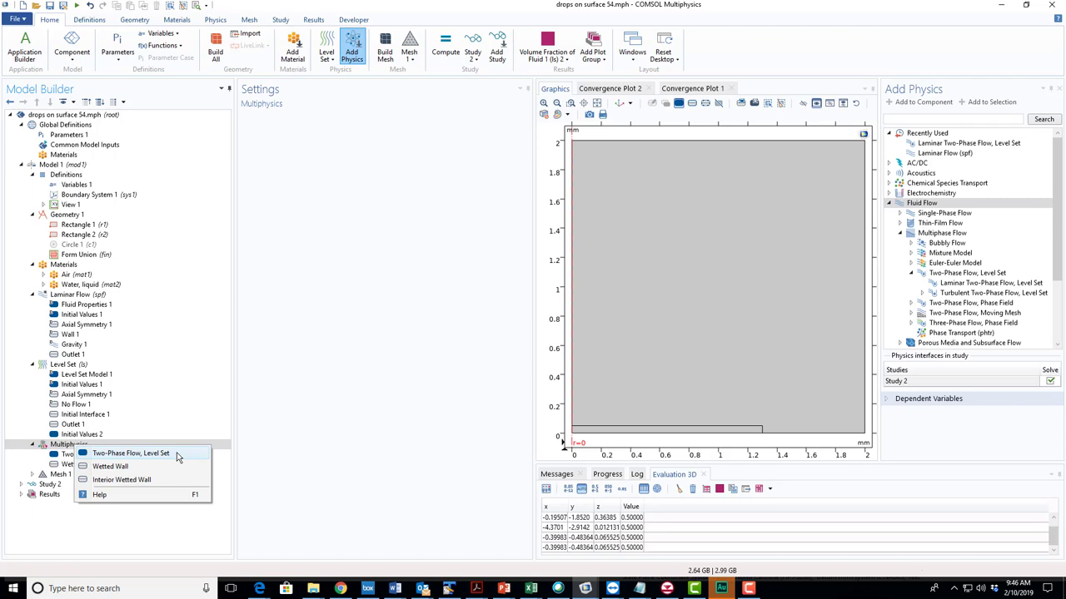
click(132, 467)
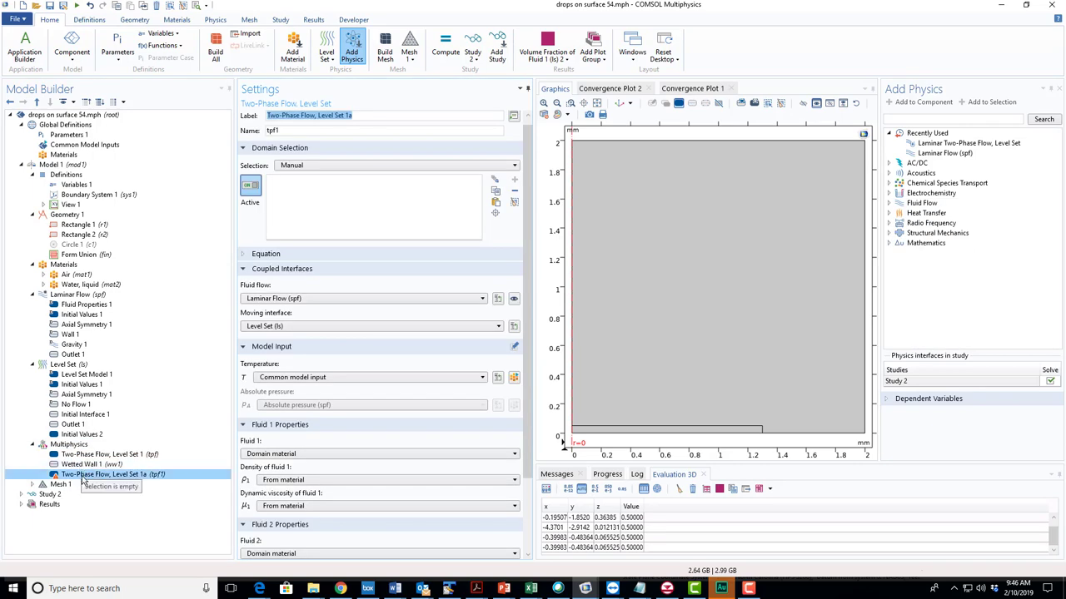
right_click(83, 475)
click(111, 395)
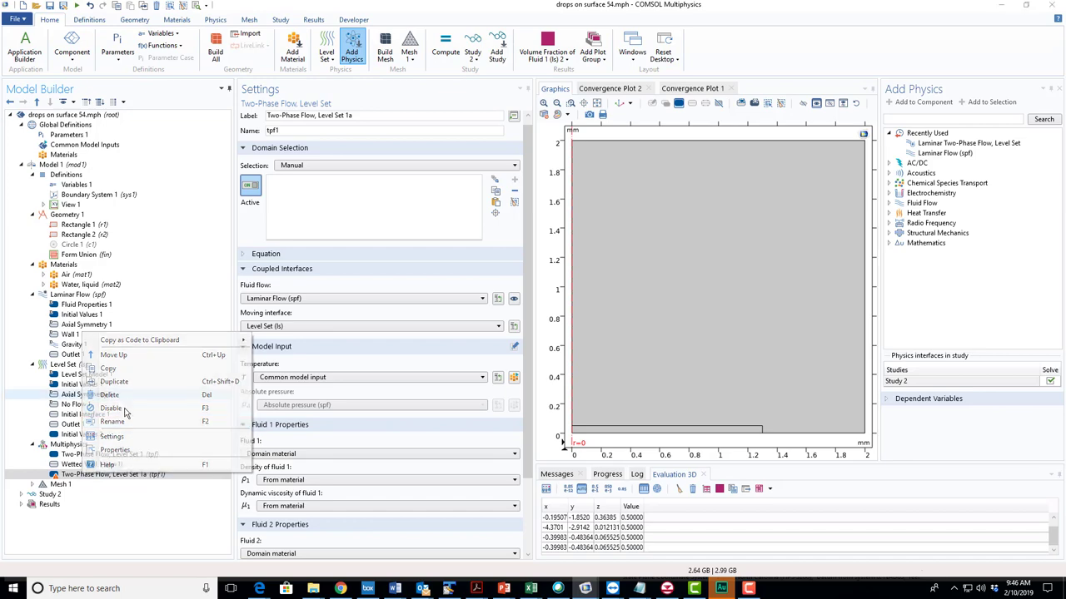
Delete the extra Level Set 1a coupling, review Wetted Wall 1 (contact angle pi, slip length h), then show Mesh 1
click(587, 349)
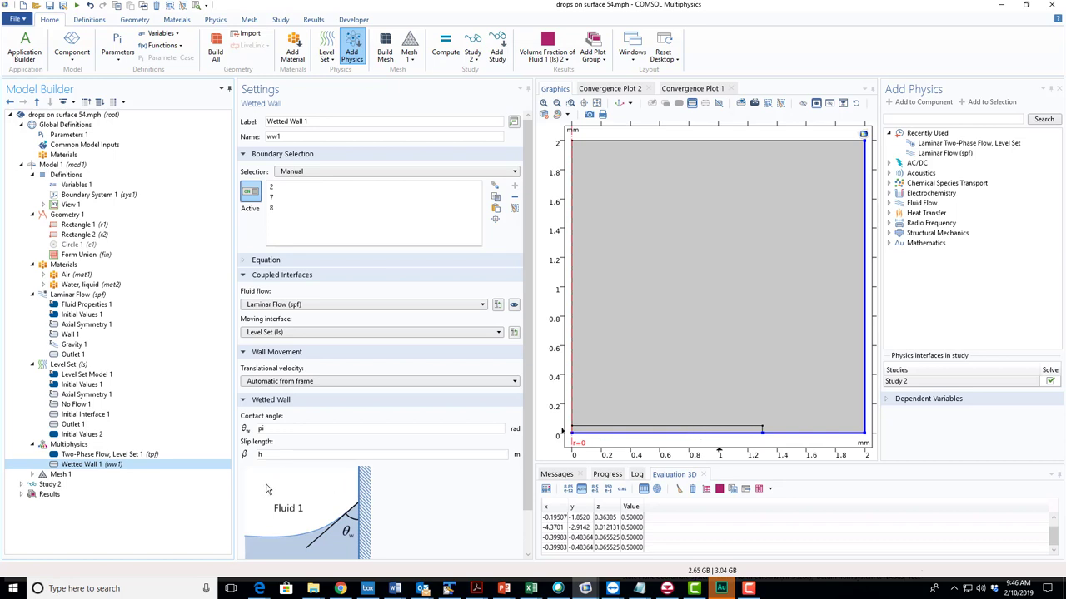
scroll(529, 412, down, 1)
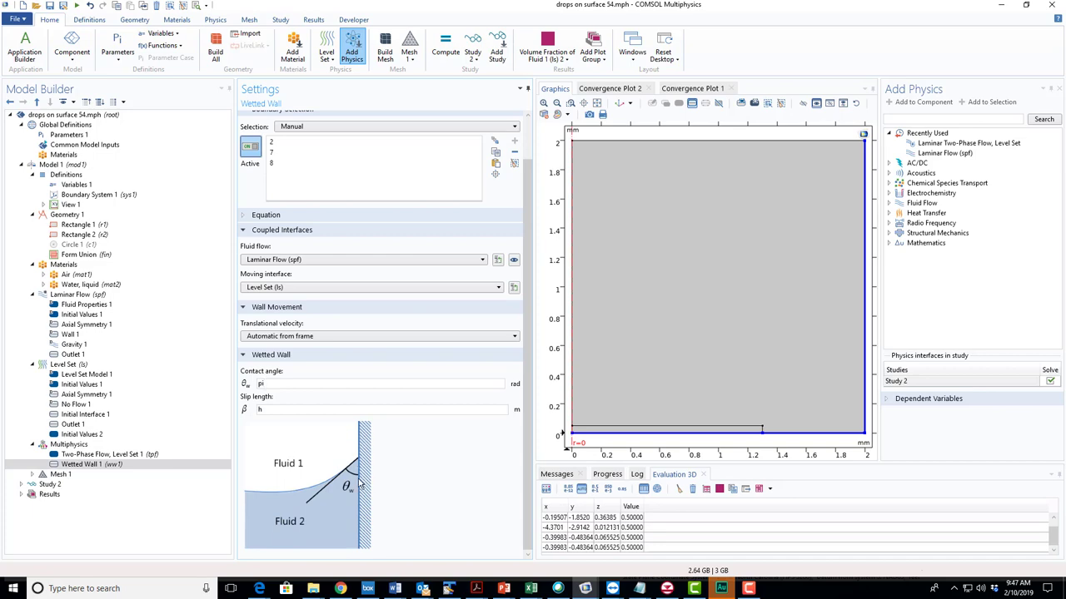
click(60, 474)
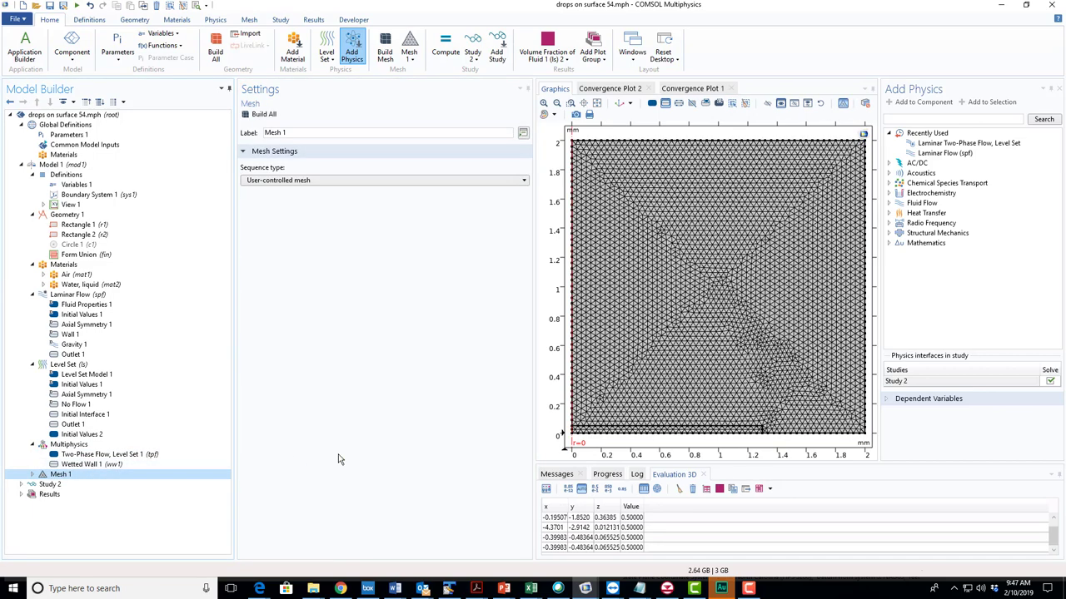
Show the Extra fine Size 1 settings under Mesh 1 and expand Study 2's steps
click(33, 474)
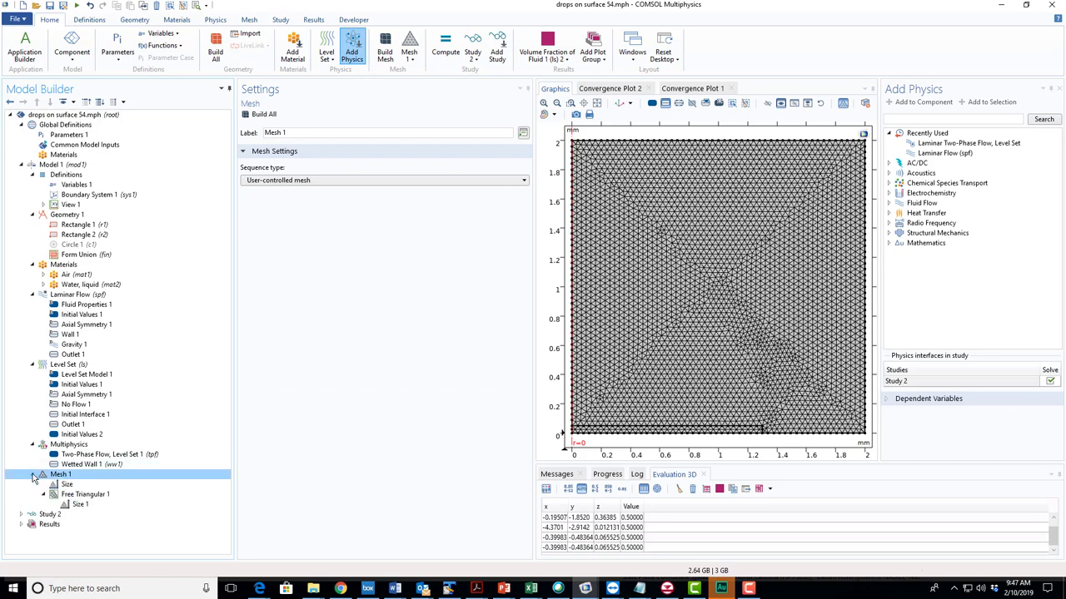
click(80, 505)
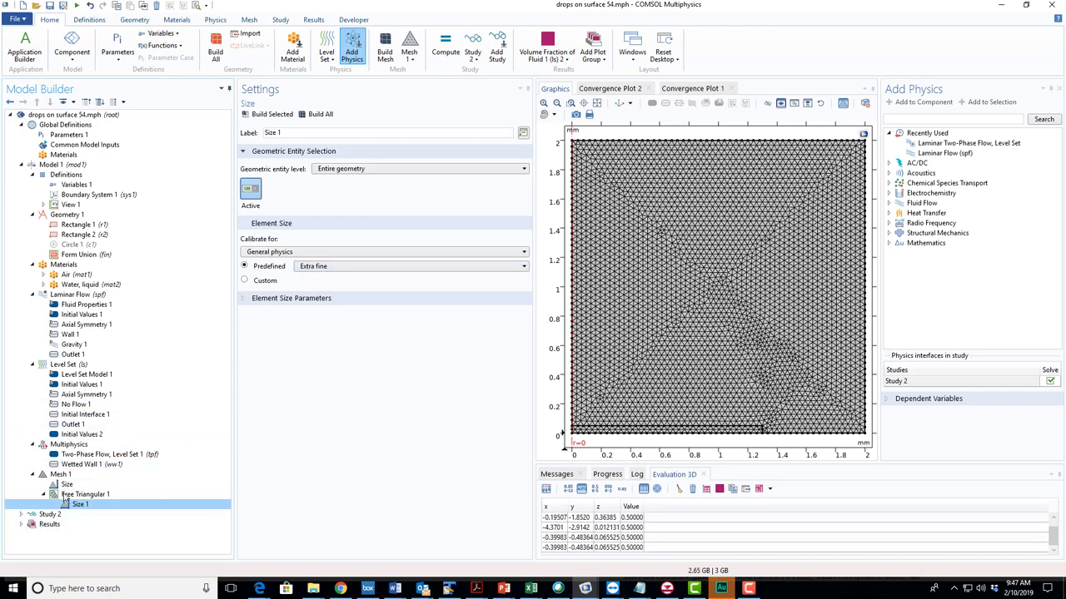
click(20, 515)
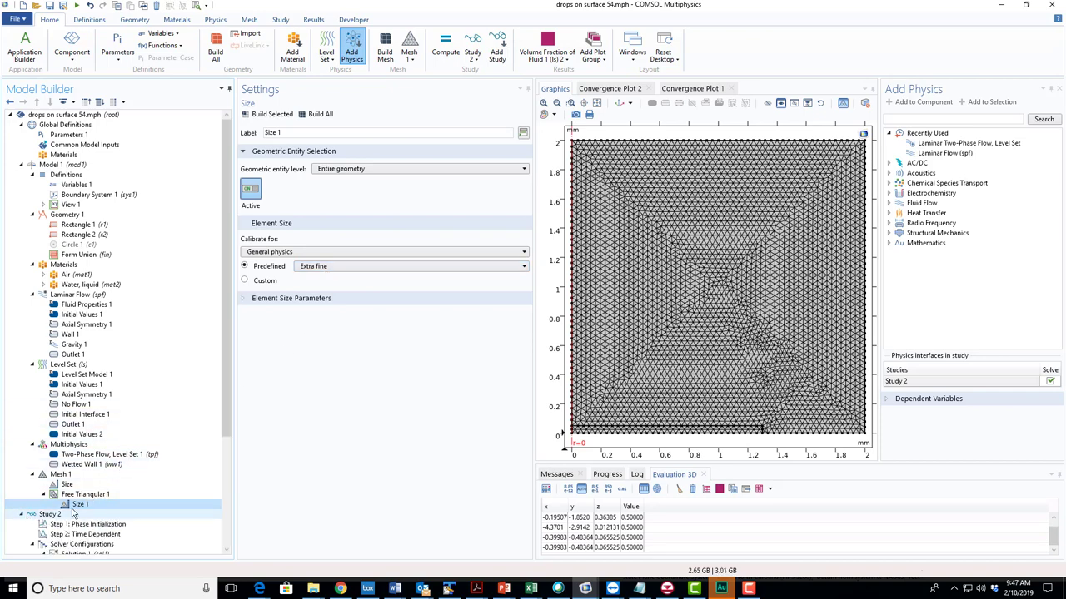
drag(230, 320, 224, 447)
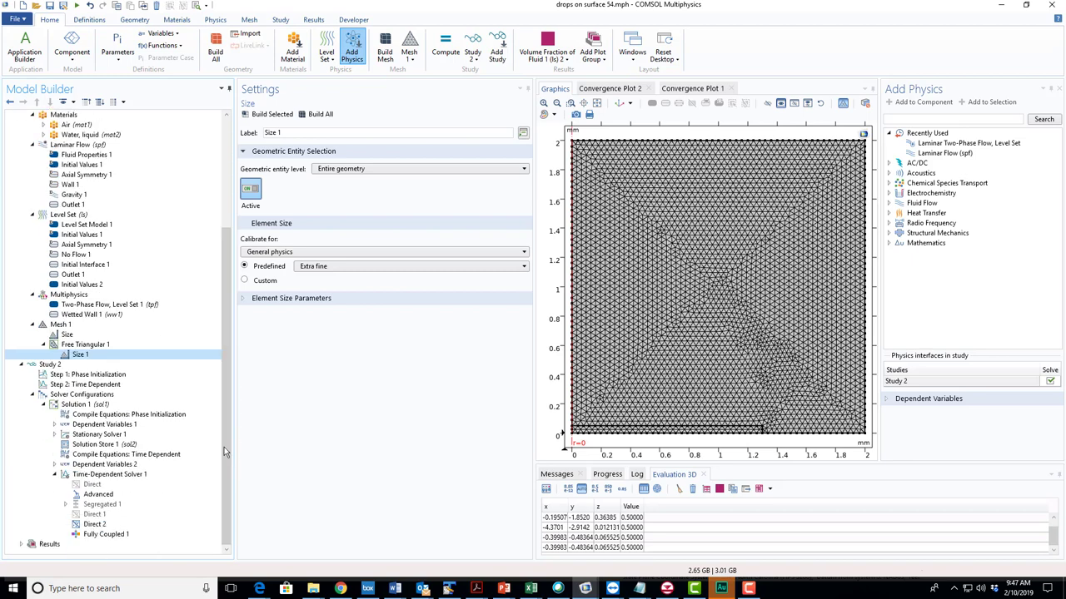
click(83, 378)
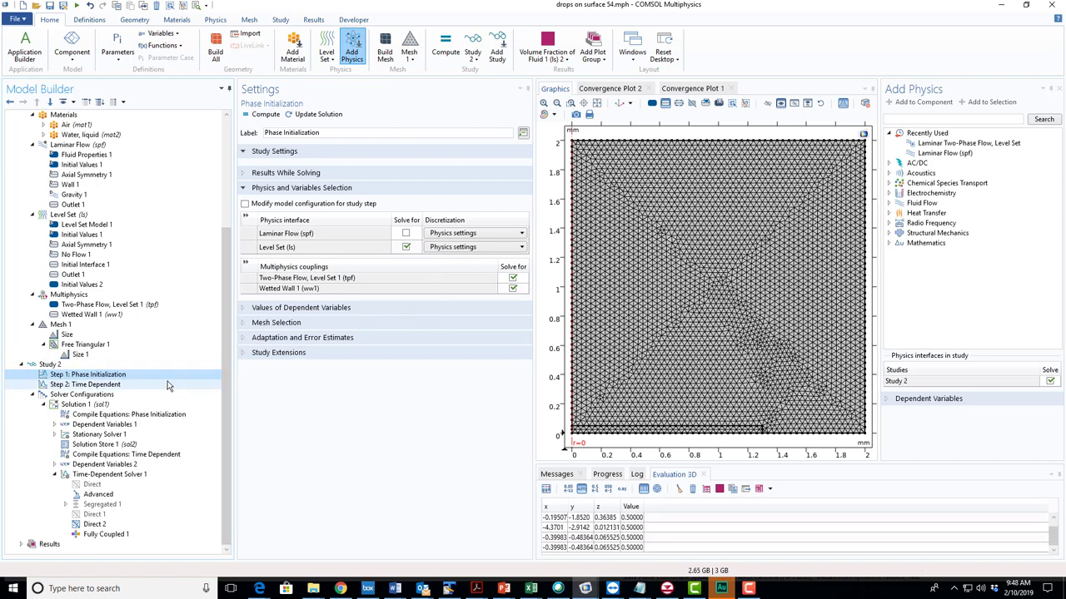
click(98, 386)
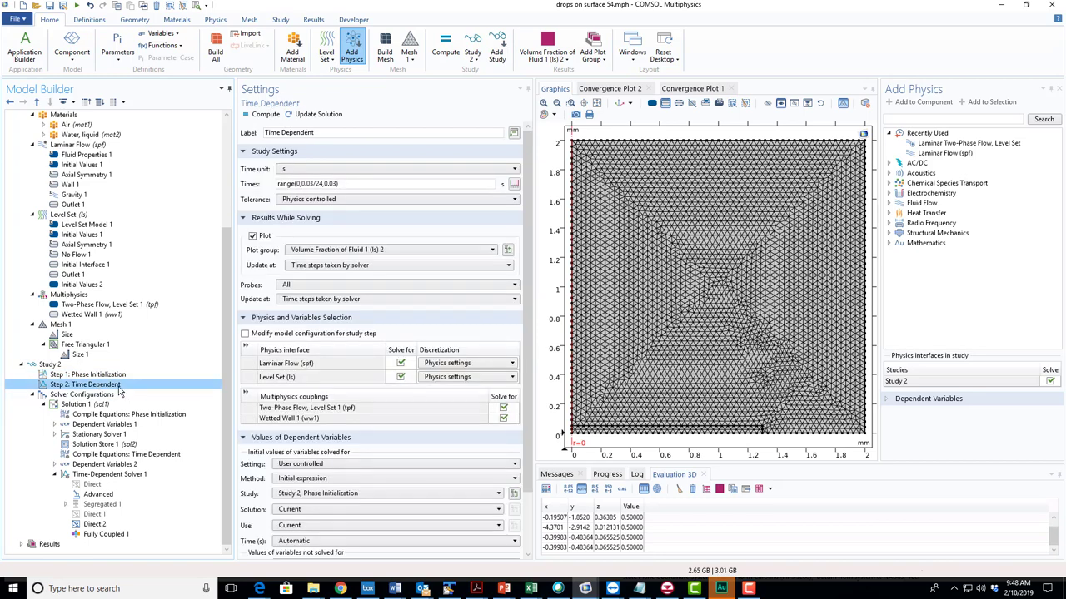
click(401, 376)
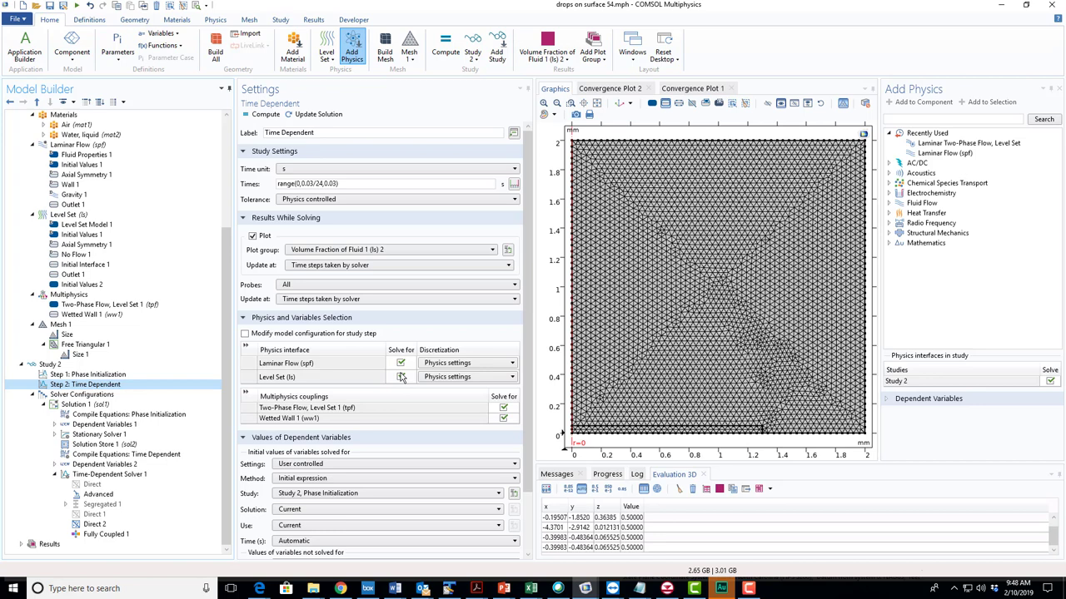
click(401, 376)
scroll(401, 376, down, 2)
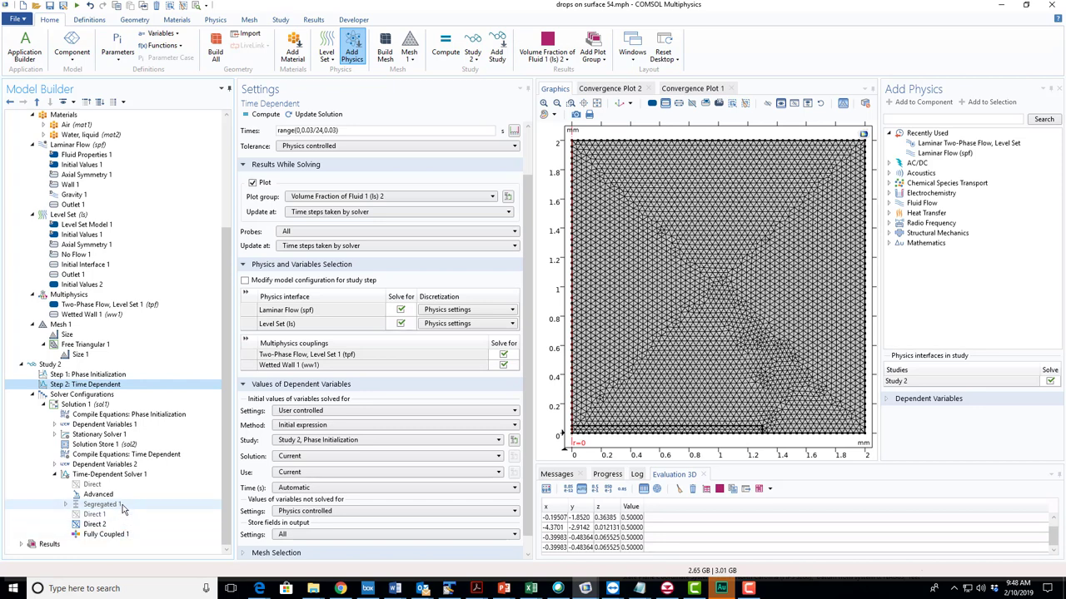
Inspect the Segregated 1, Fully Coupled 1, Time-Dependent Solver 1 and Direct settings, ending on Study 2
click(101, 505)
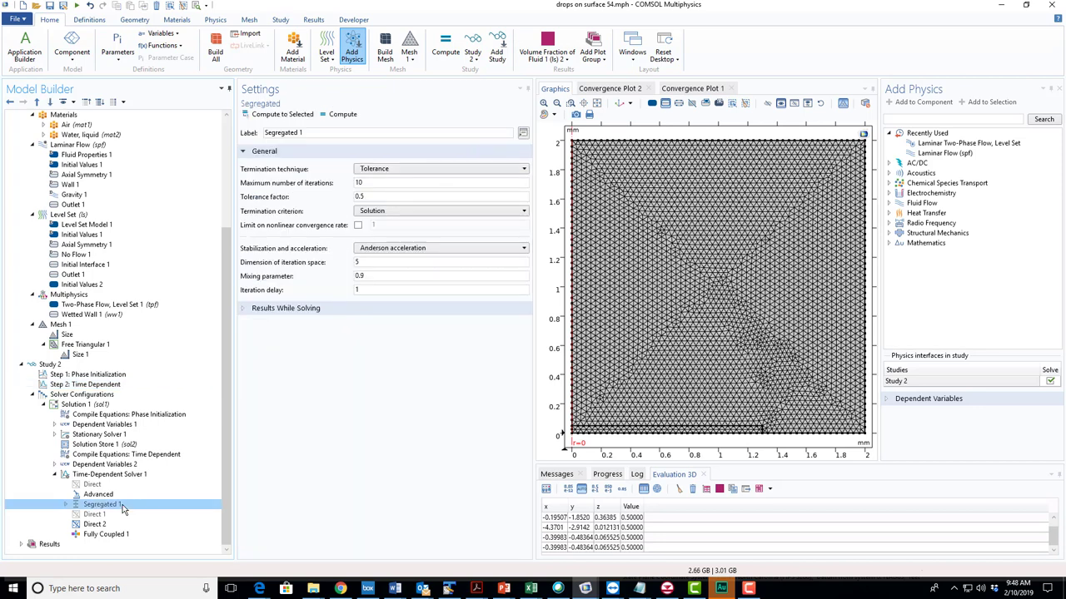
click(129, 535)
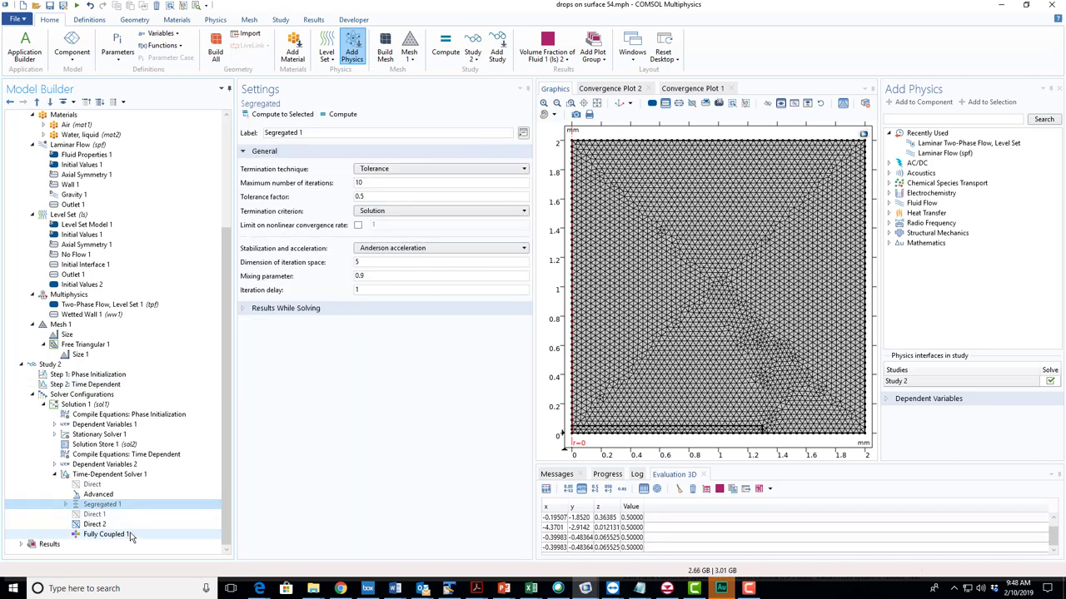
click(124, 475)
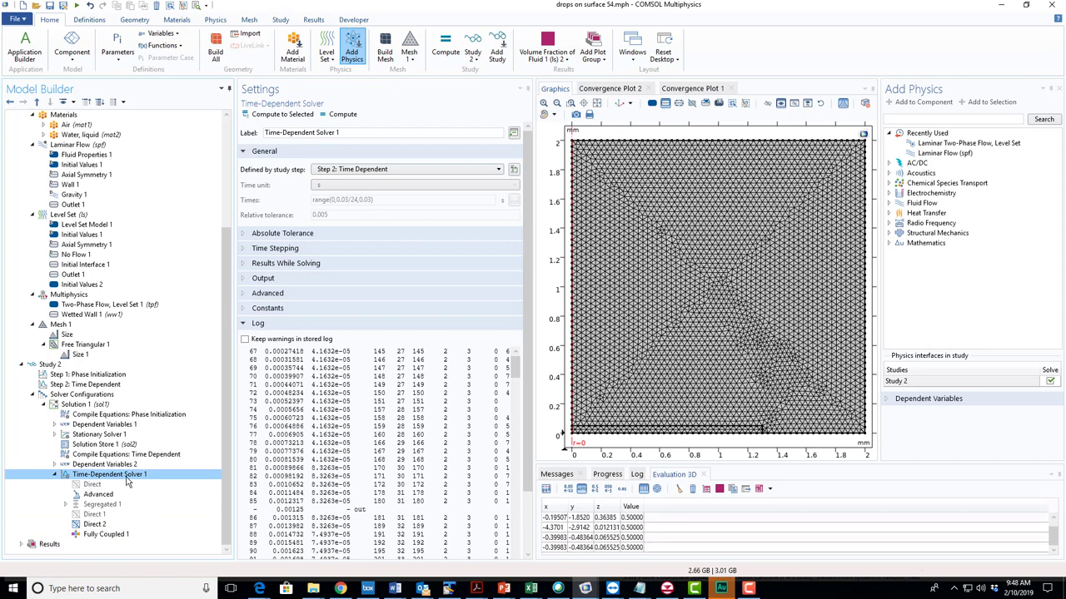
right_click(128, 481)
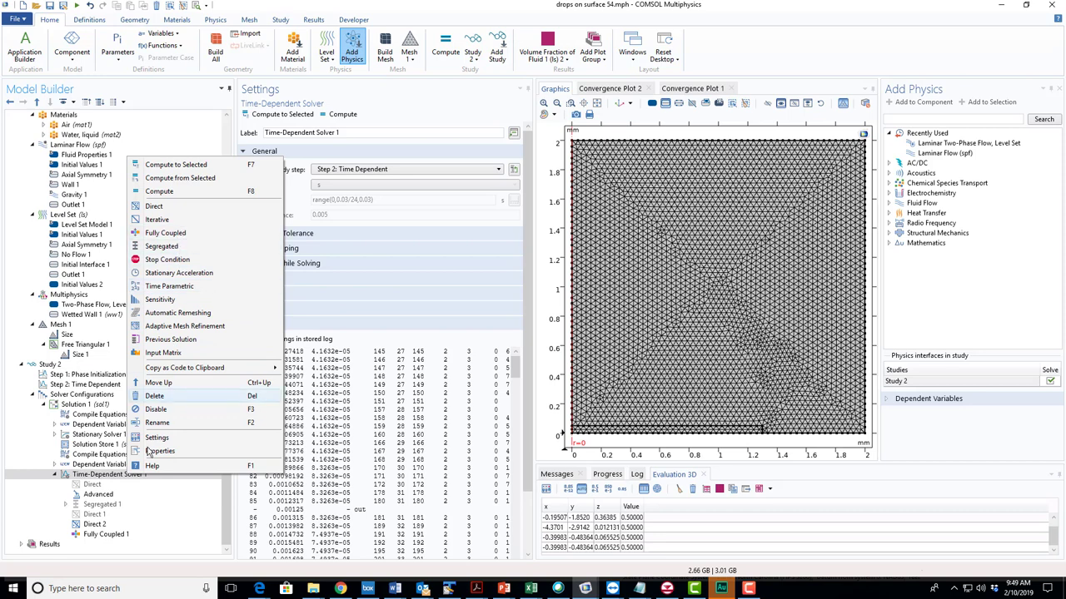
click(99, 480)
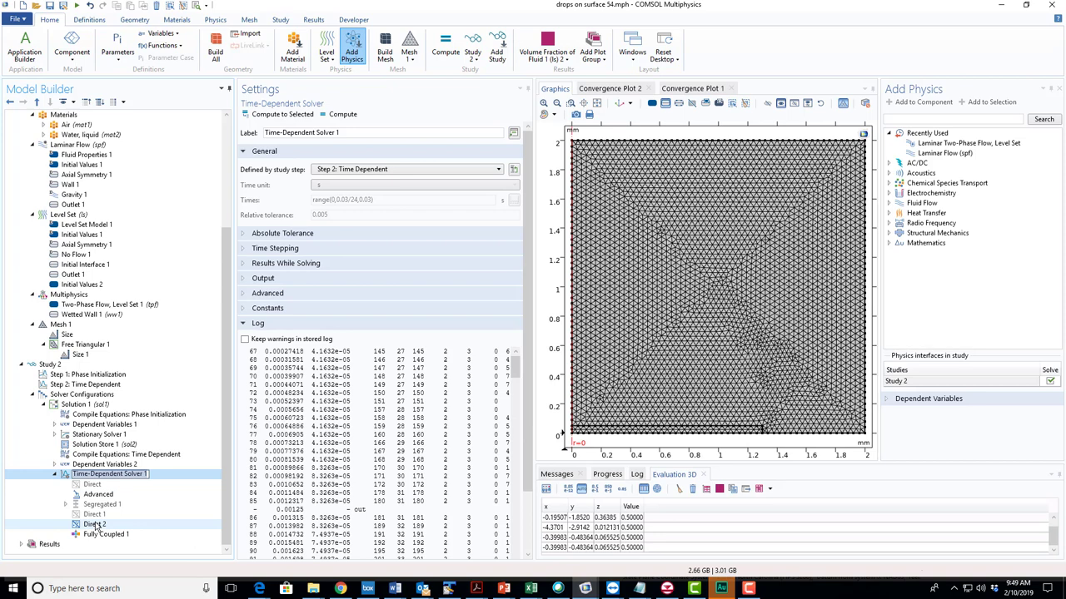
click(125, 484)
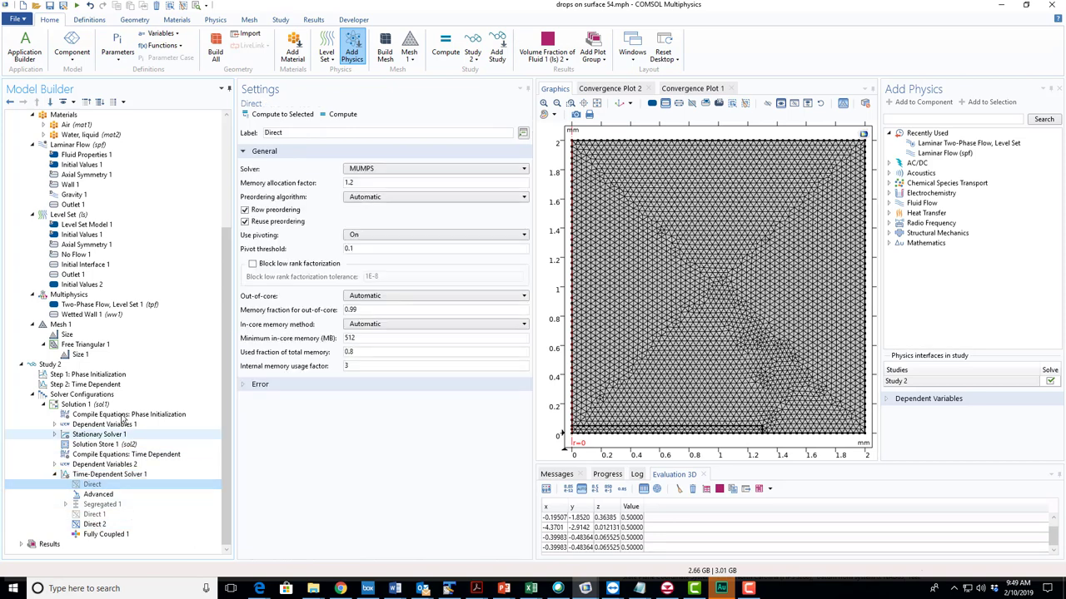
click(50, 365)
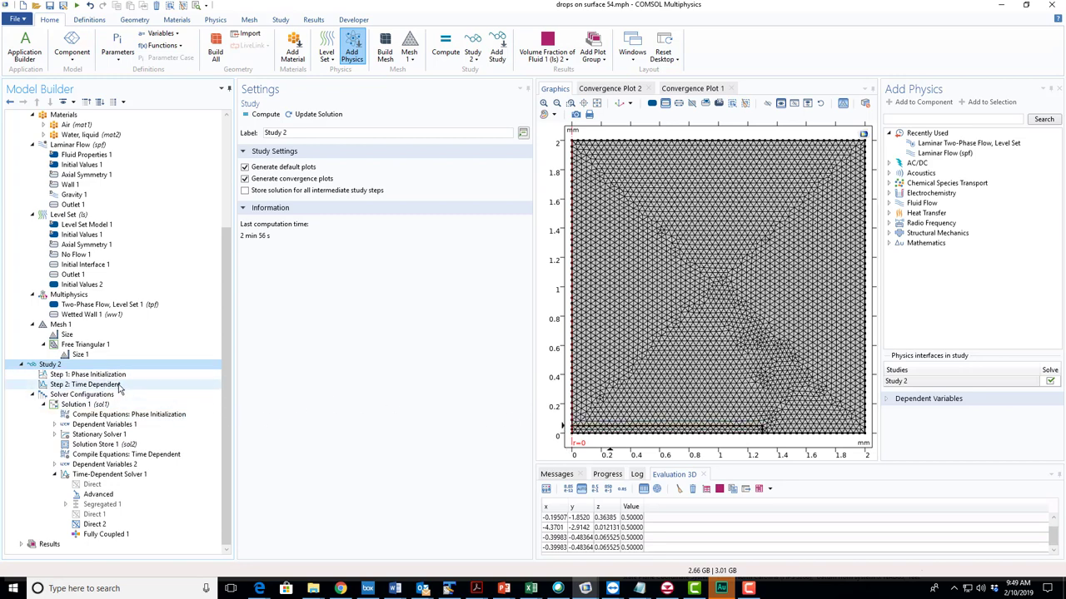
click(65, 215)
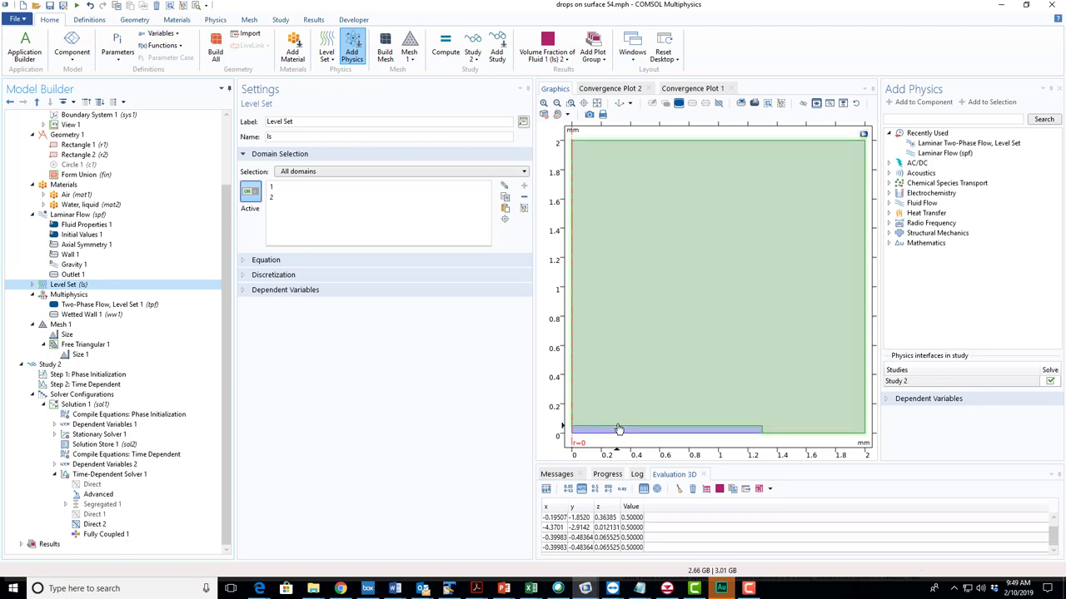
click(49, 365)
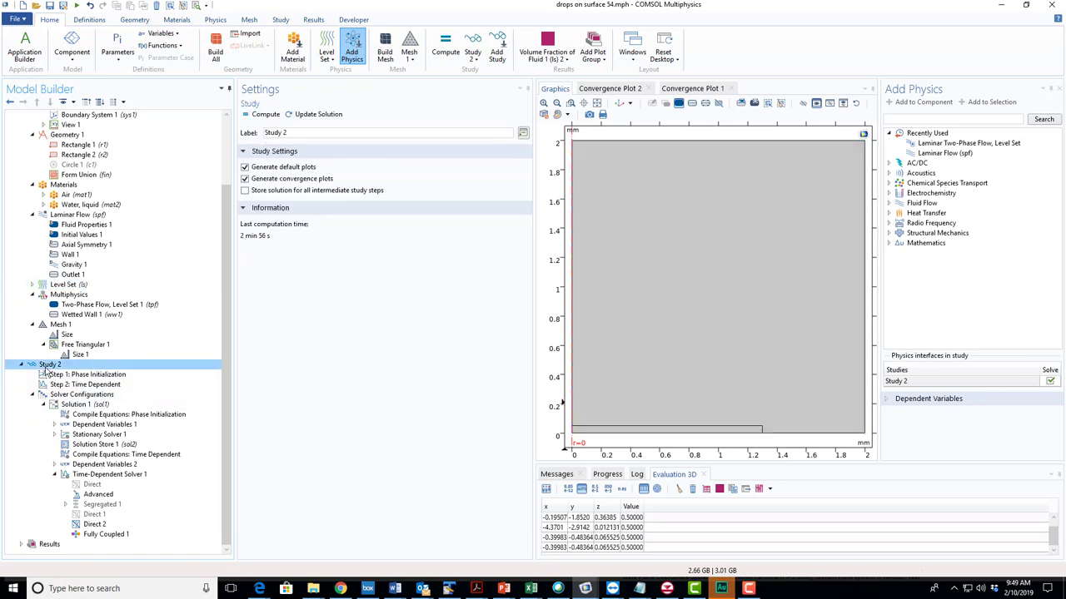
Compute Study 2 to get the volume-fraction plot of the beaded droplet at 0.03 s
click(268, 115)
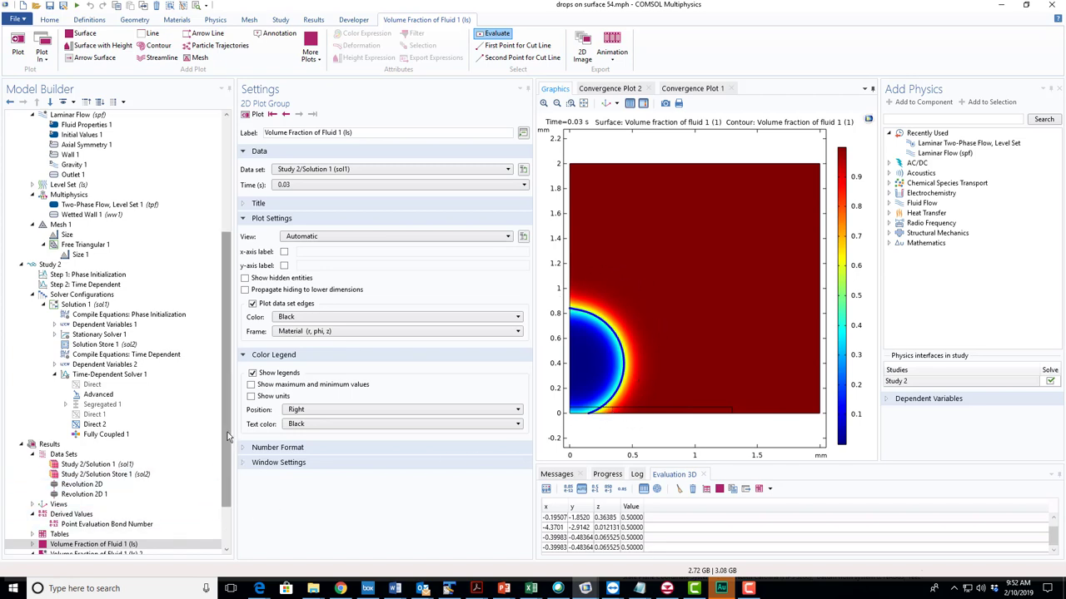
Show the Volume Fraction of Fluid 1 (ls) 2 plot group with the droplet's black contour
drag(228, 435, 230, 489)
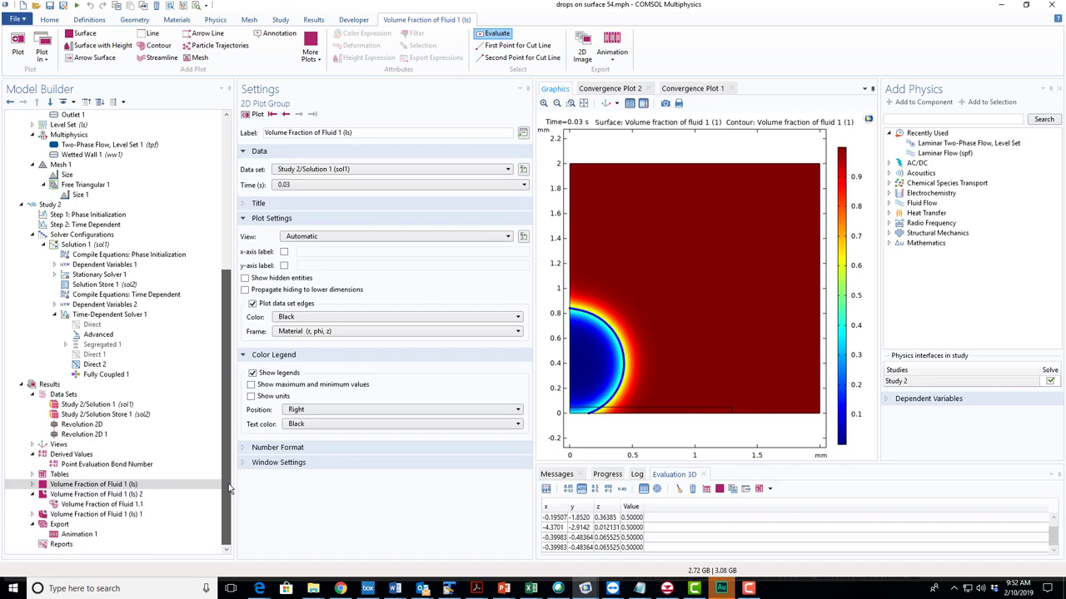
click(150, 497)
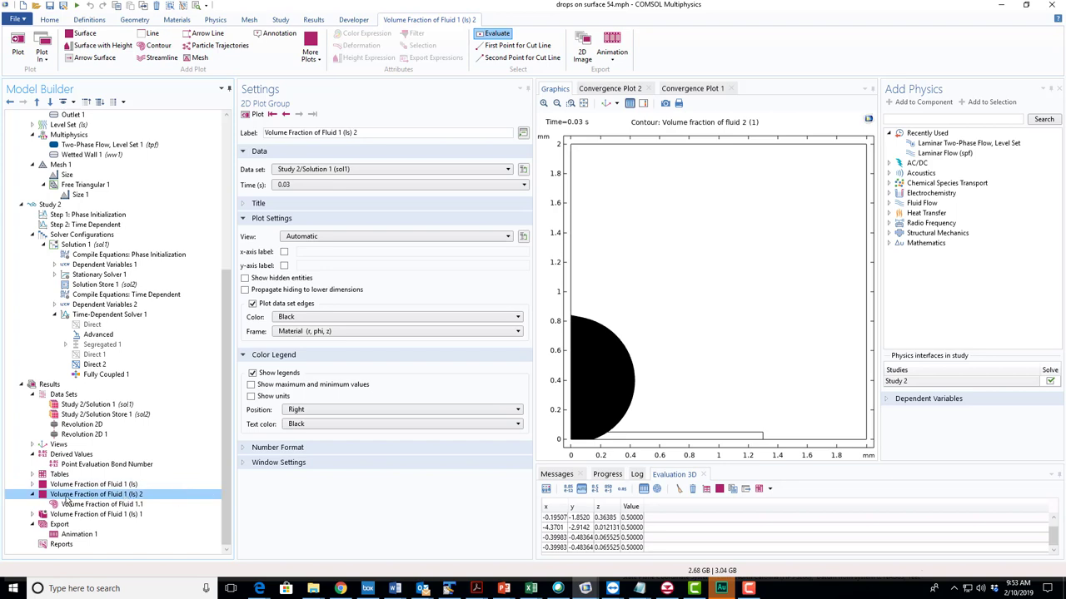
Set the Volume Fraction of Fluid 1.1 contour levels to 0.5,1 and replot the filled droplet
click(158, 505)
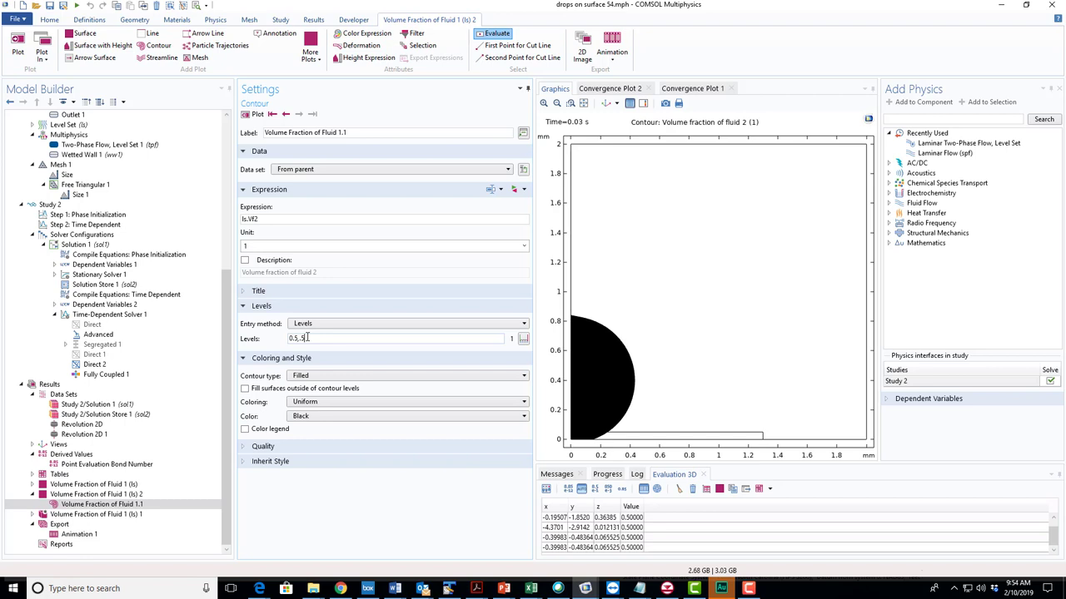
text(.6)
click(252, 116)
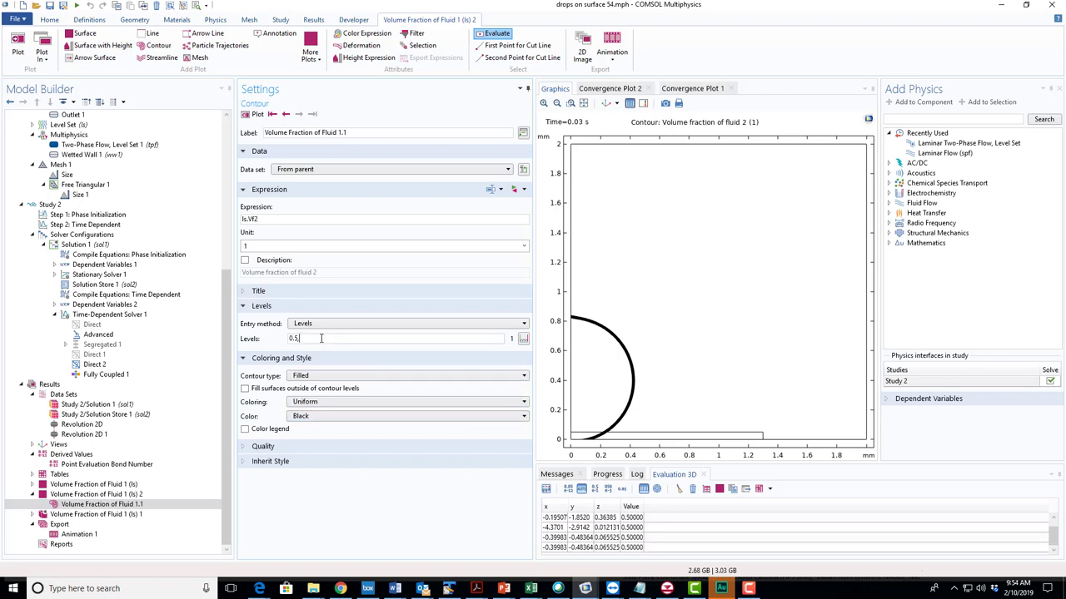
click(261, 116)
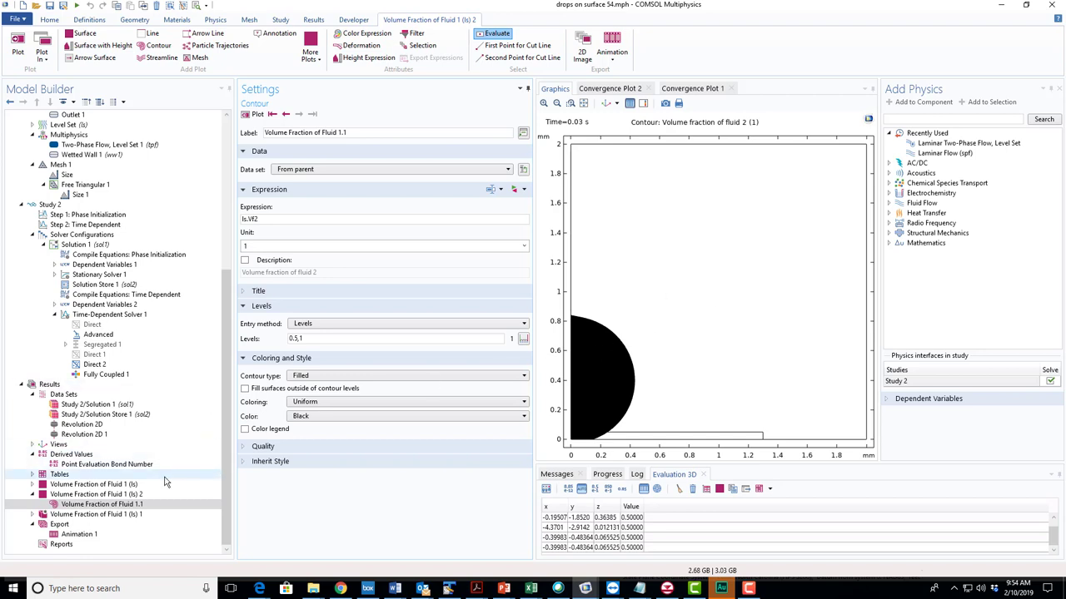
Show the Volume Fraction of Fluid 1 (ls) colour surface plot with the droplet contour at 0.03 s
click(108, 484)
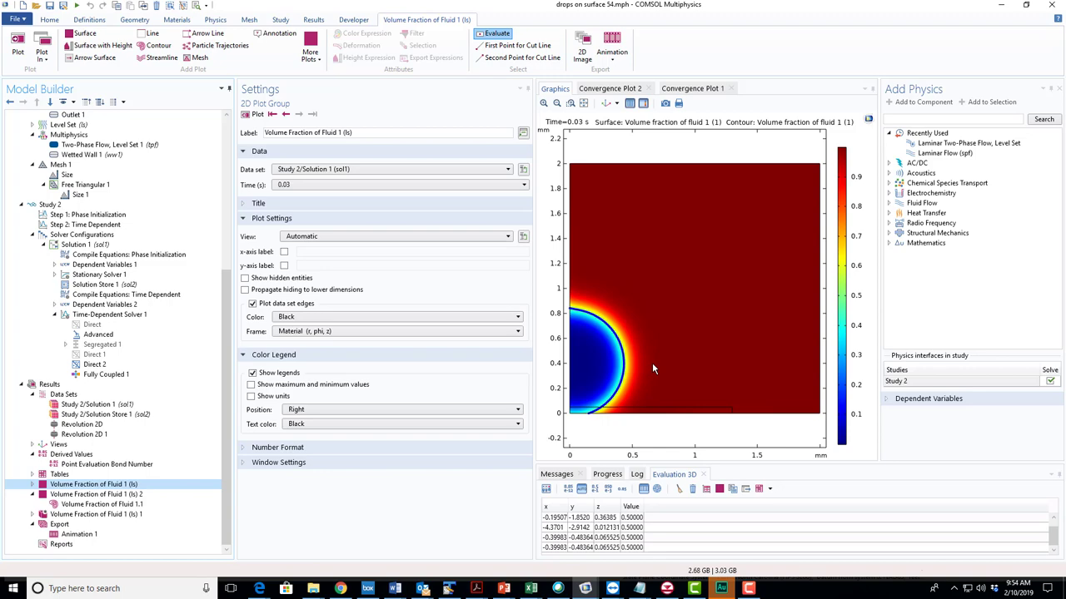
click(33, 513)
Orbit the 3D spherical droplet, then scrub Animation 1's frames, ending at frame 25 (0.03 s)
click(114, 515)
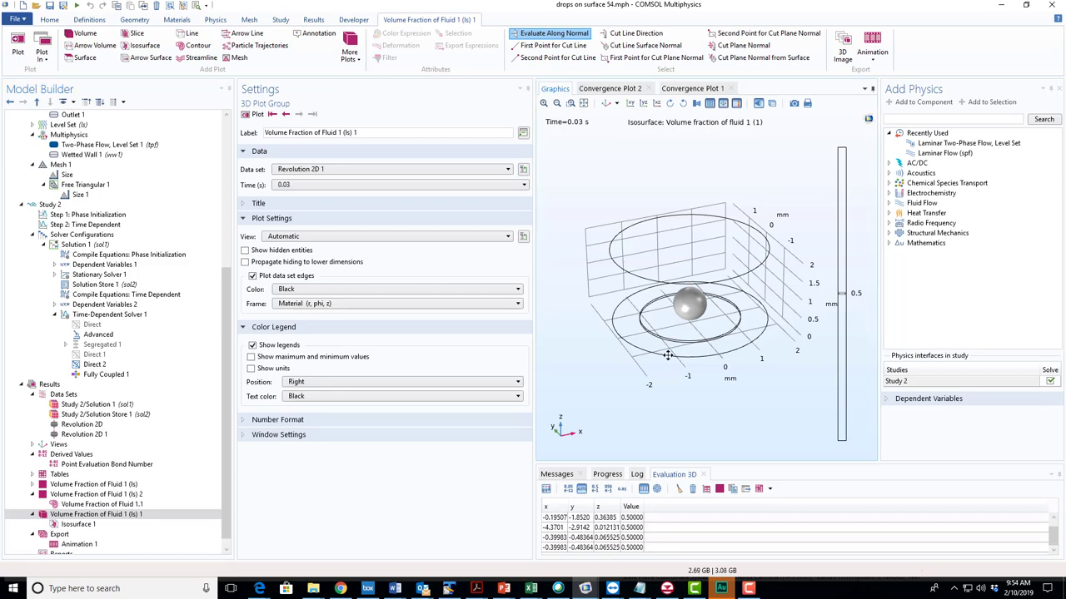
drag(665, 350, 644, 372)
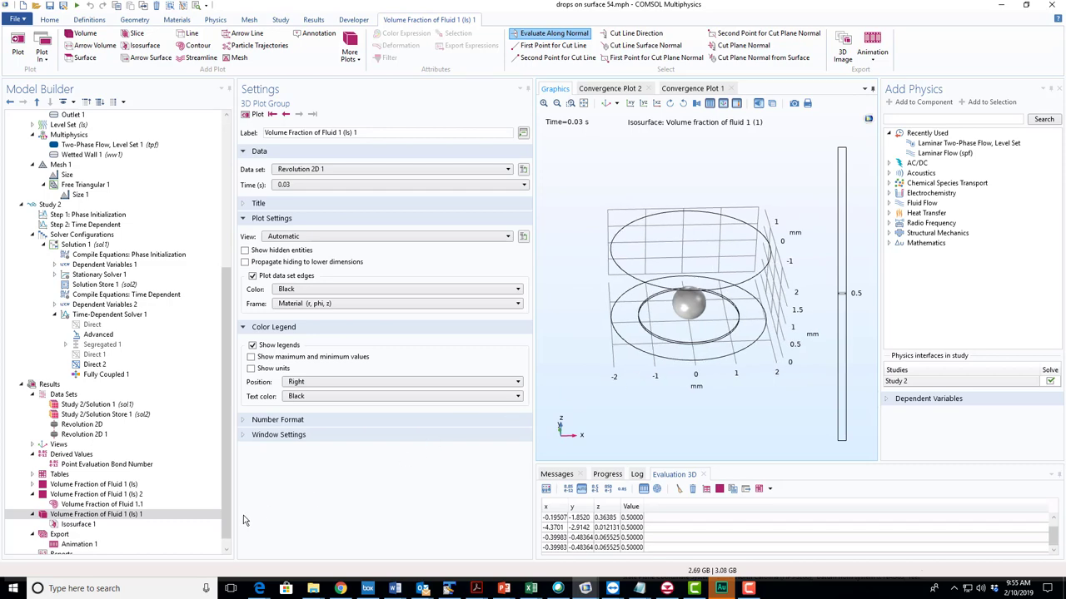
click(80, 545)
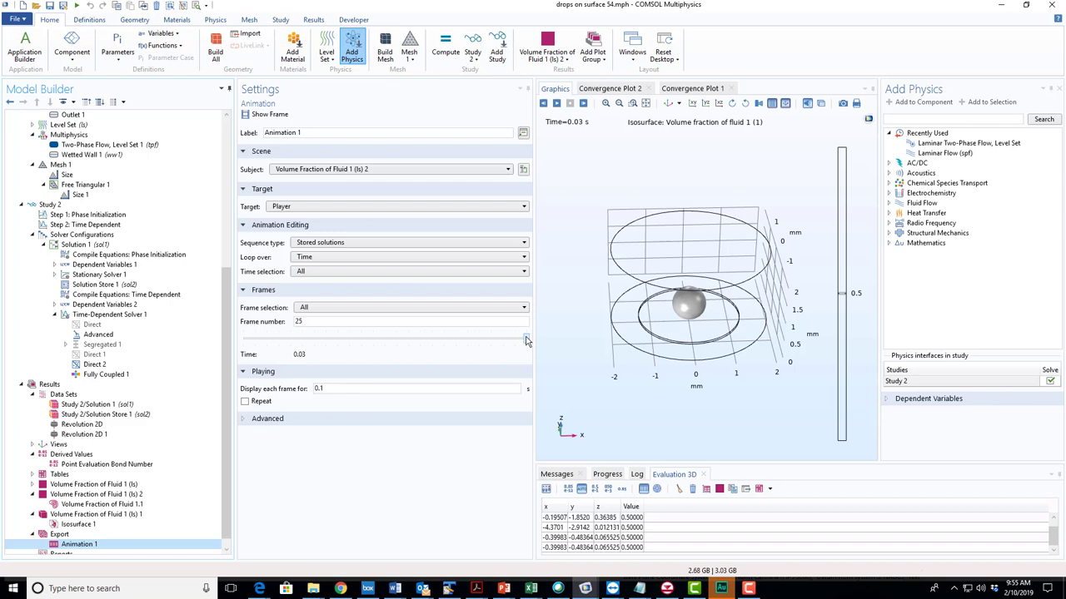
drag(523, 340, 396, 341)
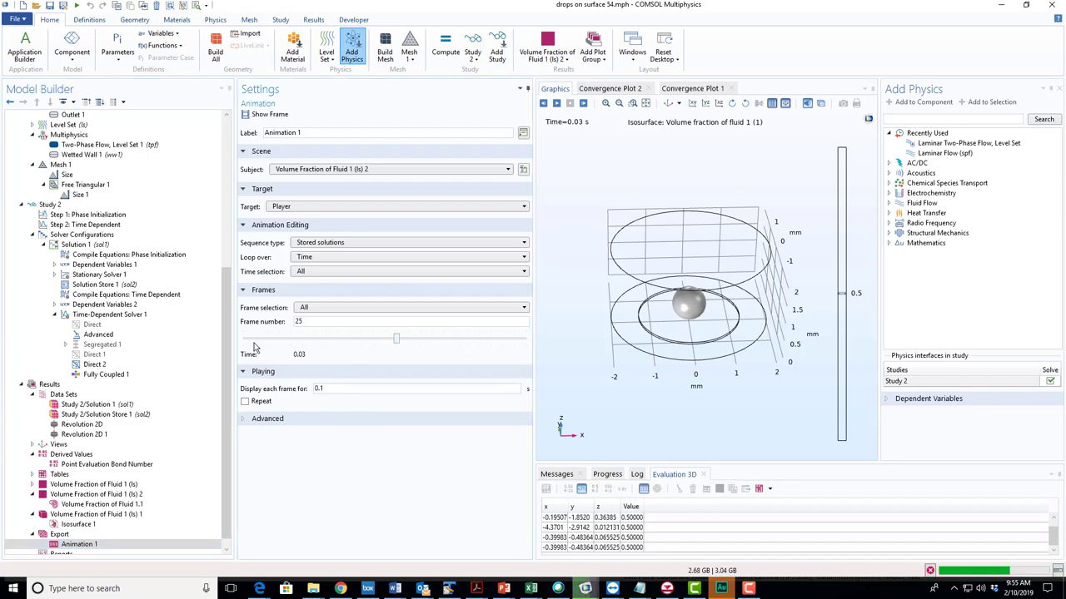
click(366, 338)
drag(397, 340, 479, 339)
scroll(225, 455, down, 1)
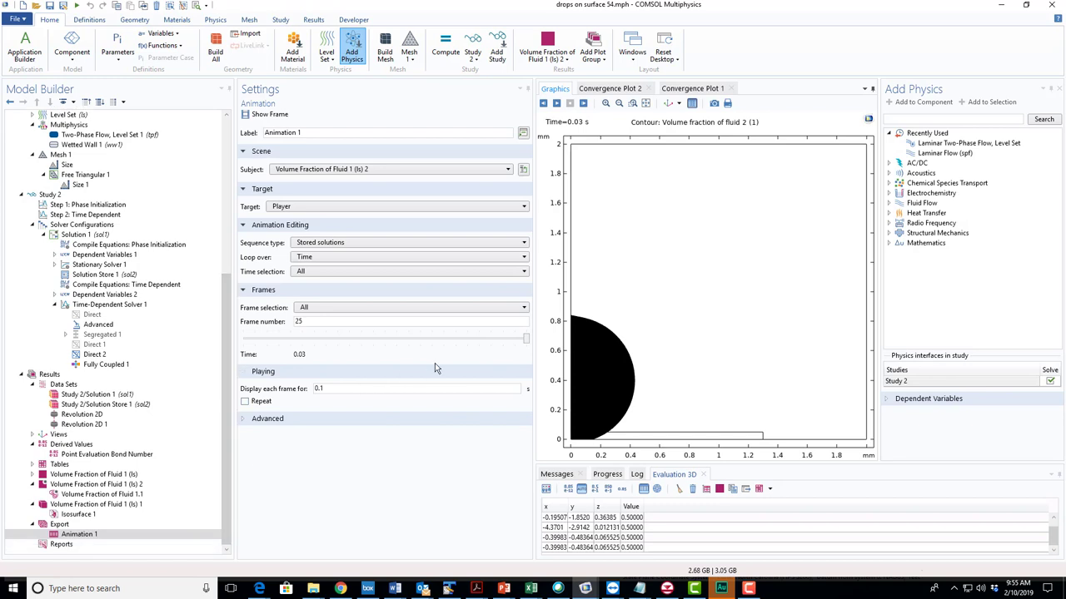
drag(230, 442, 234, 241)
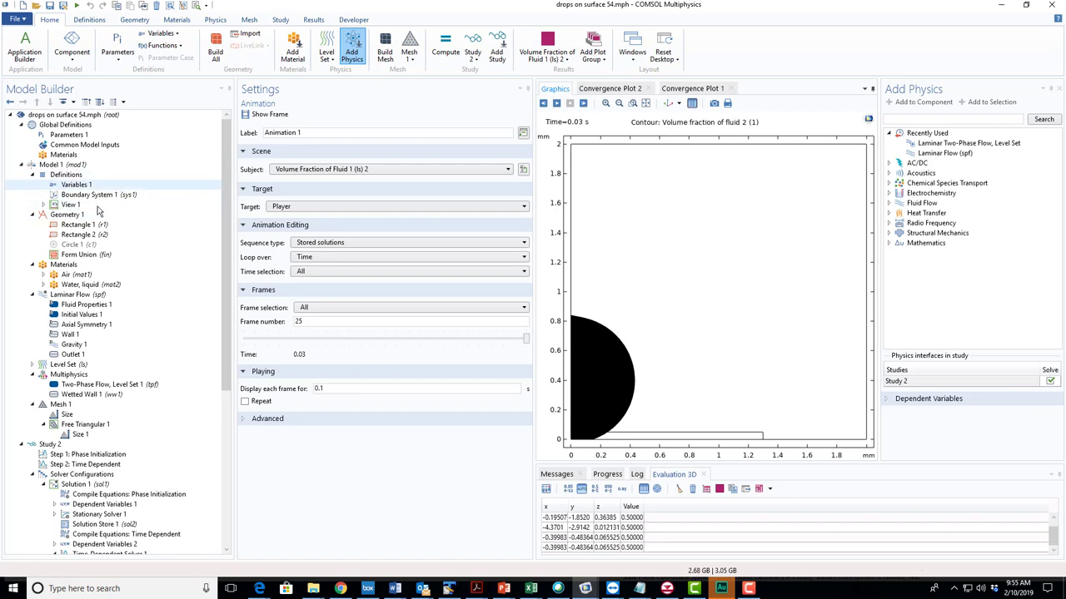
Show the Geometry 1 settings (mm length unit, degree angular unit) and the plain geometry view
click(66, 215)
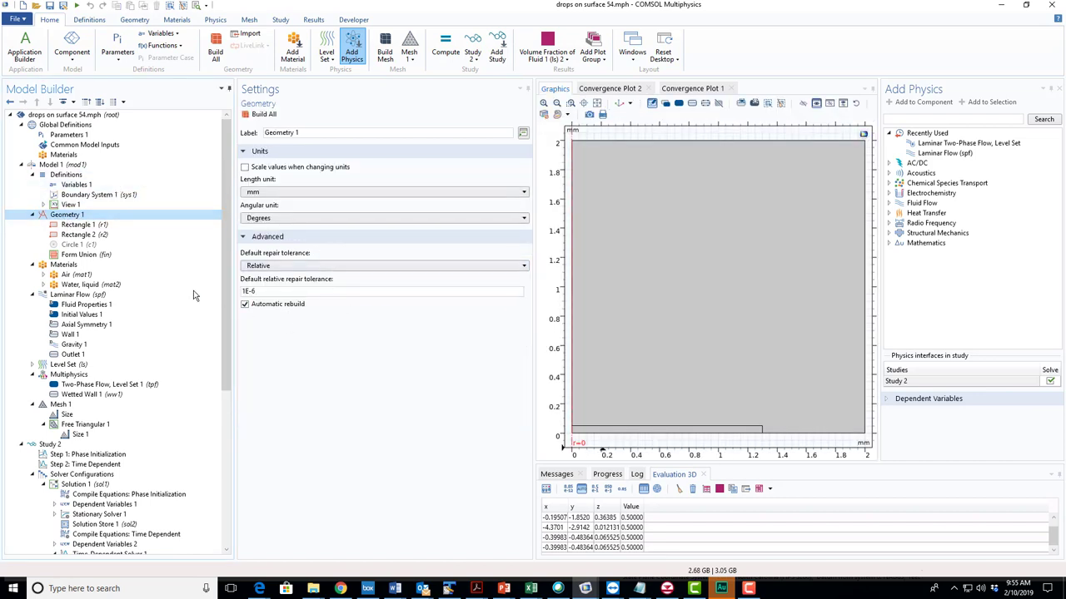